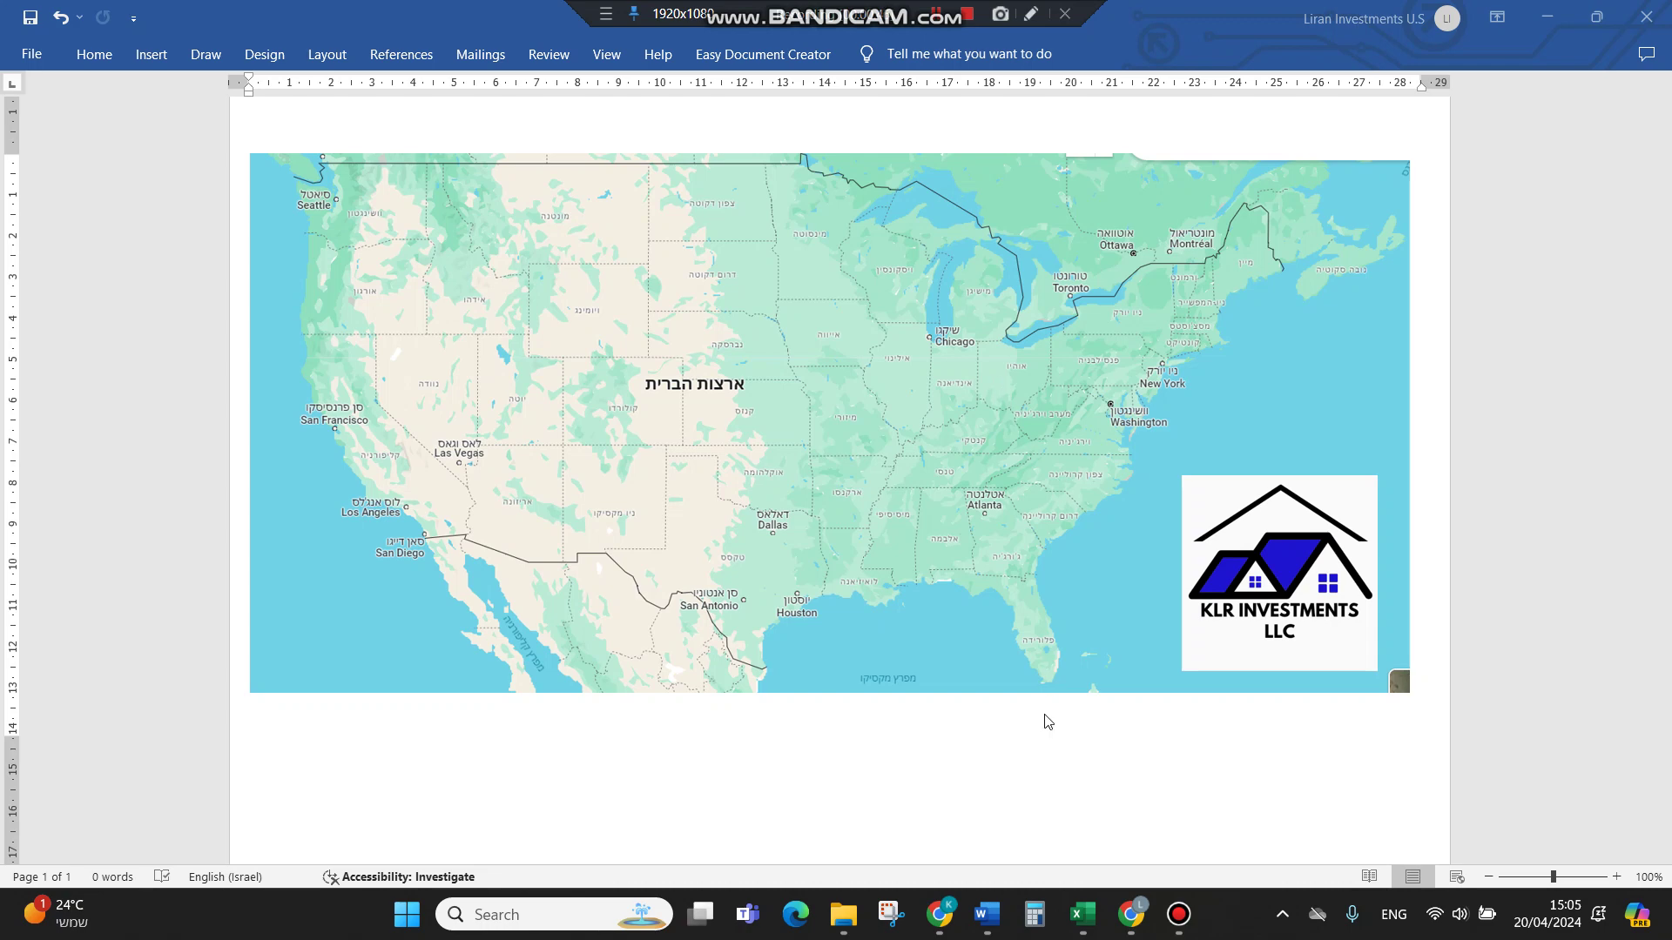
- Switch to the Excel workbook and review the Indianapolis row from the city name through job growth on the Summery sheet
left_click(1083, 914)
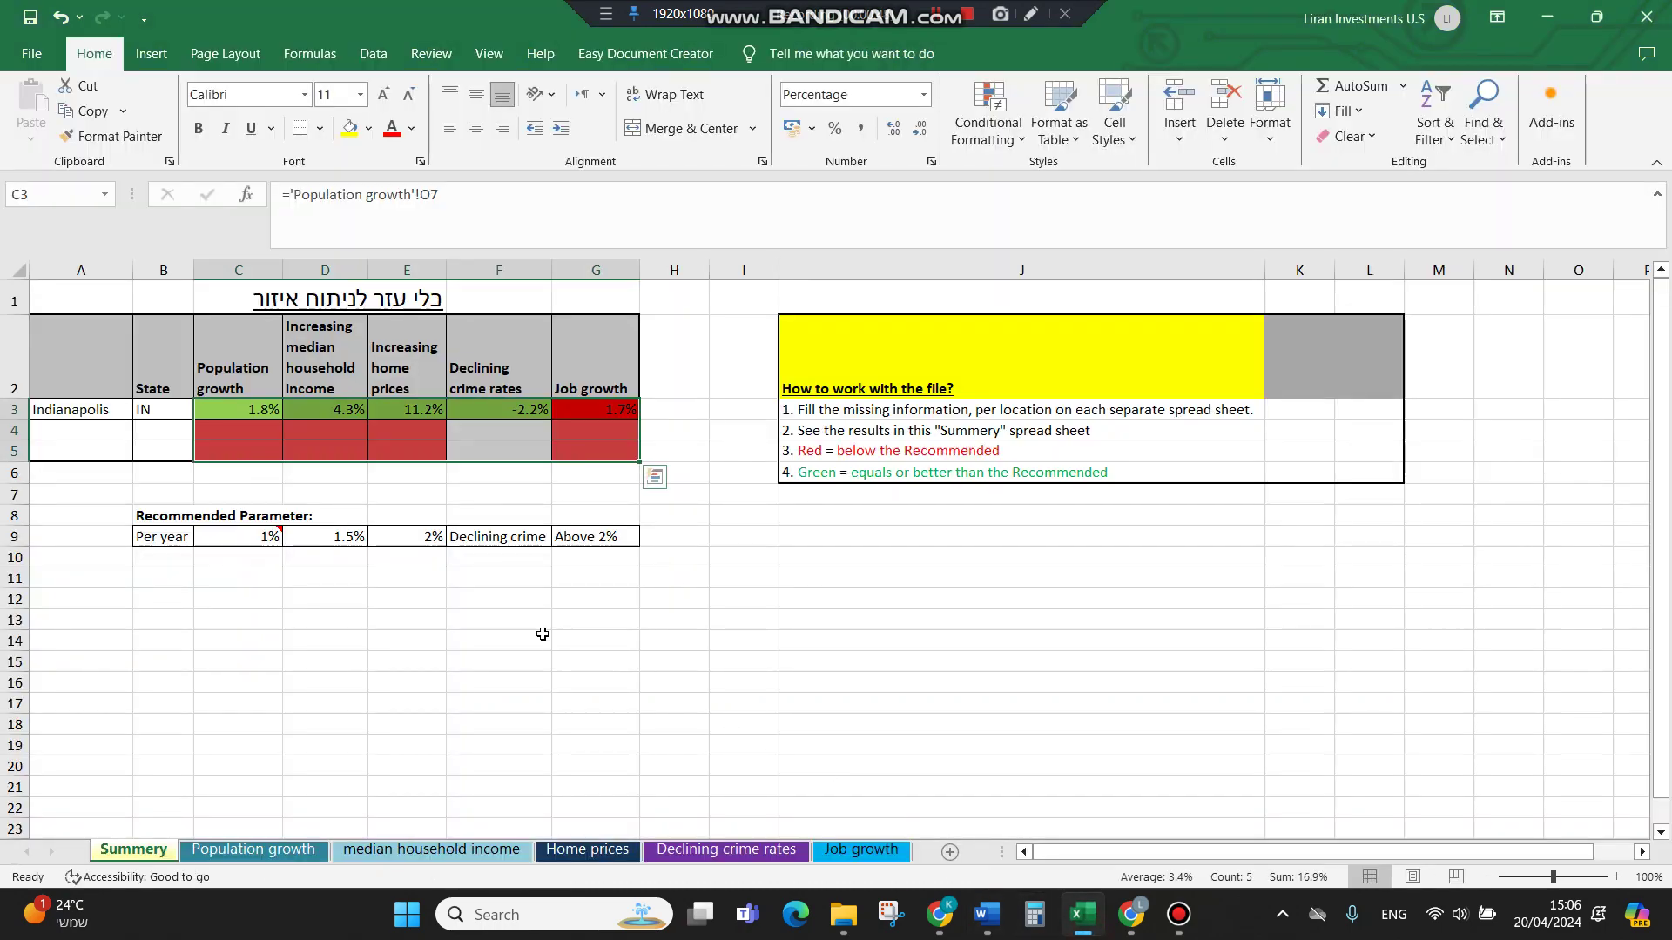
left_click(543, 634)
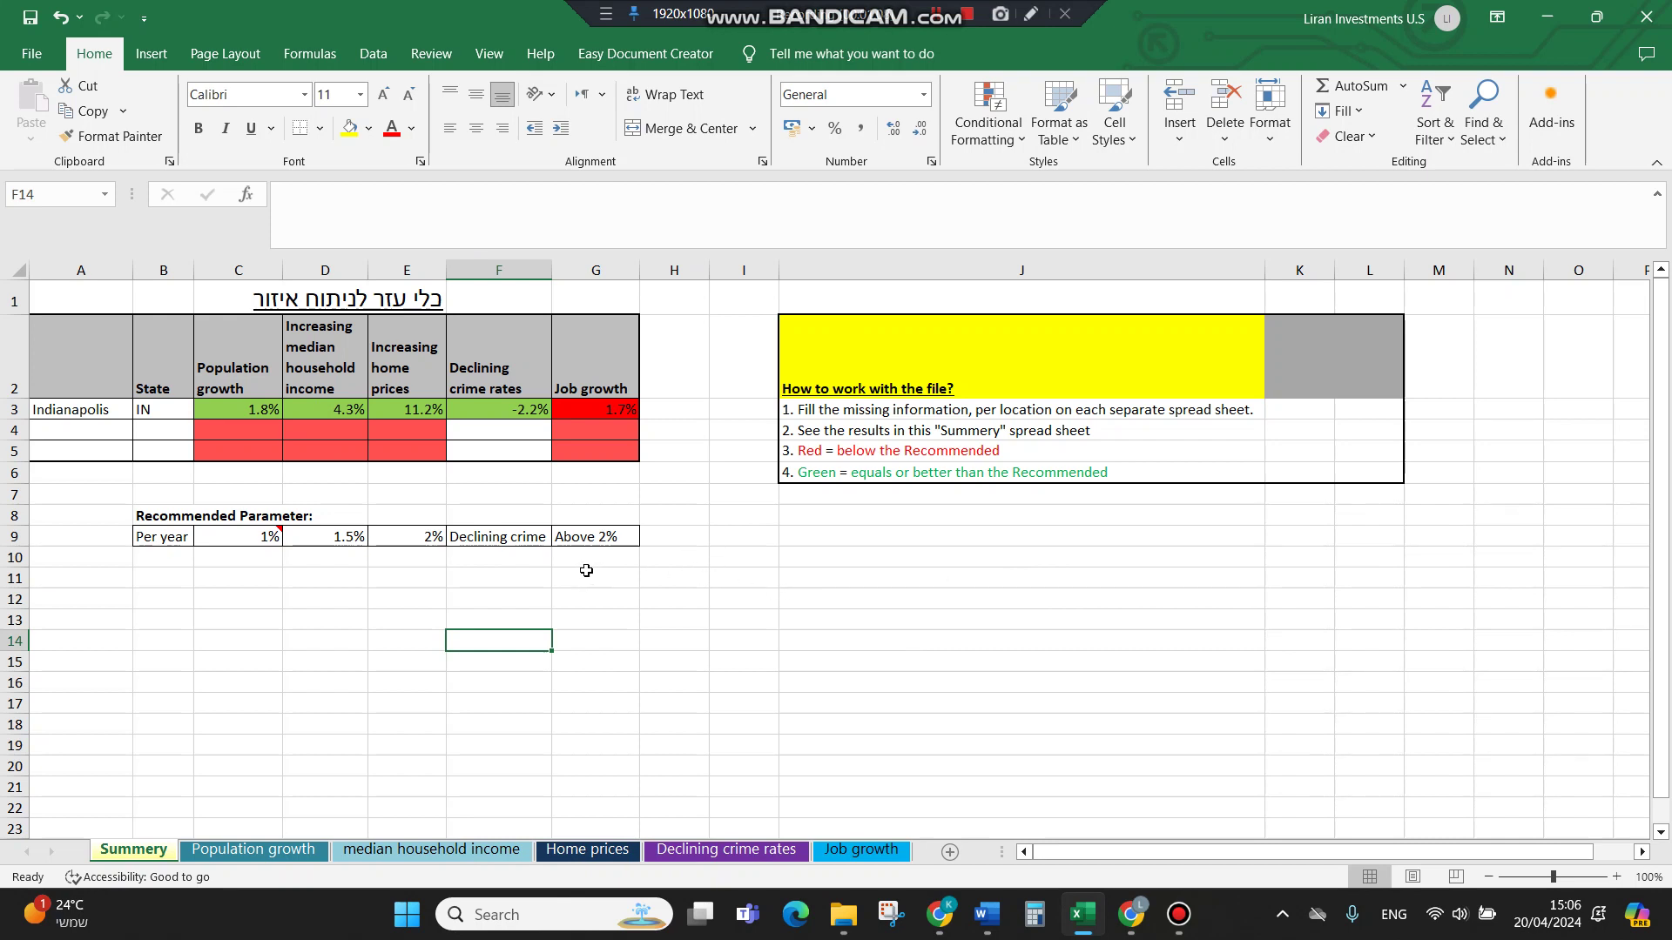
left_click(61, 407)
left_click_drag(61, 406, 609, 410)
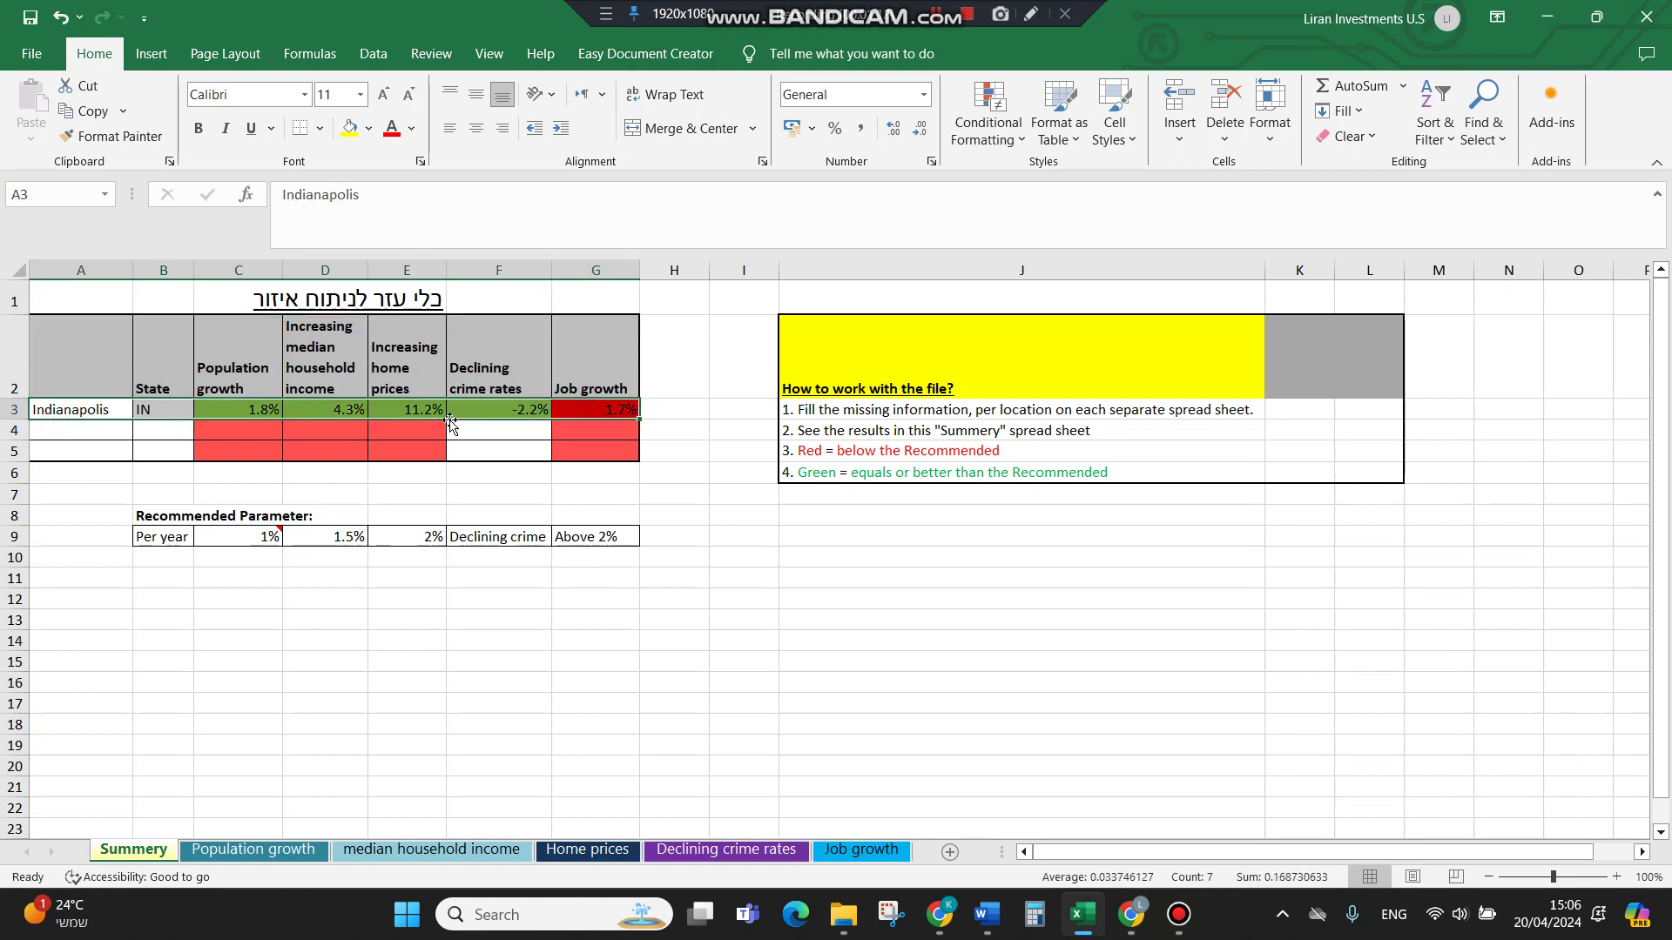
left_click_drag(108, 430, 260, 406)
left_click(259, 406)
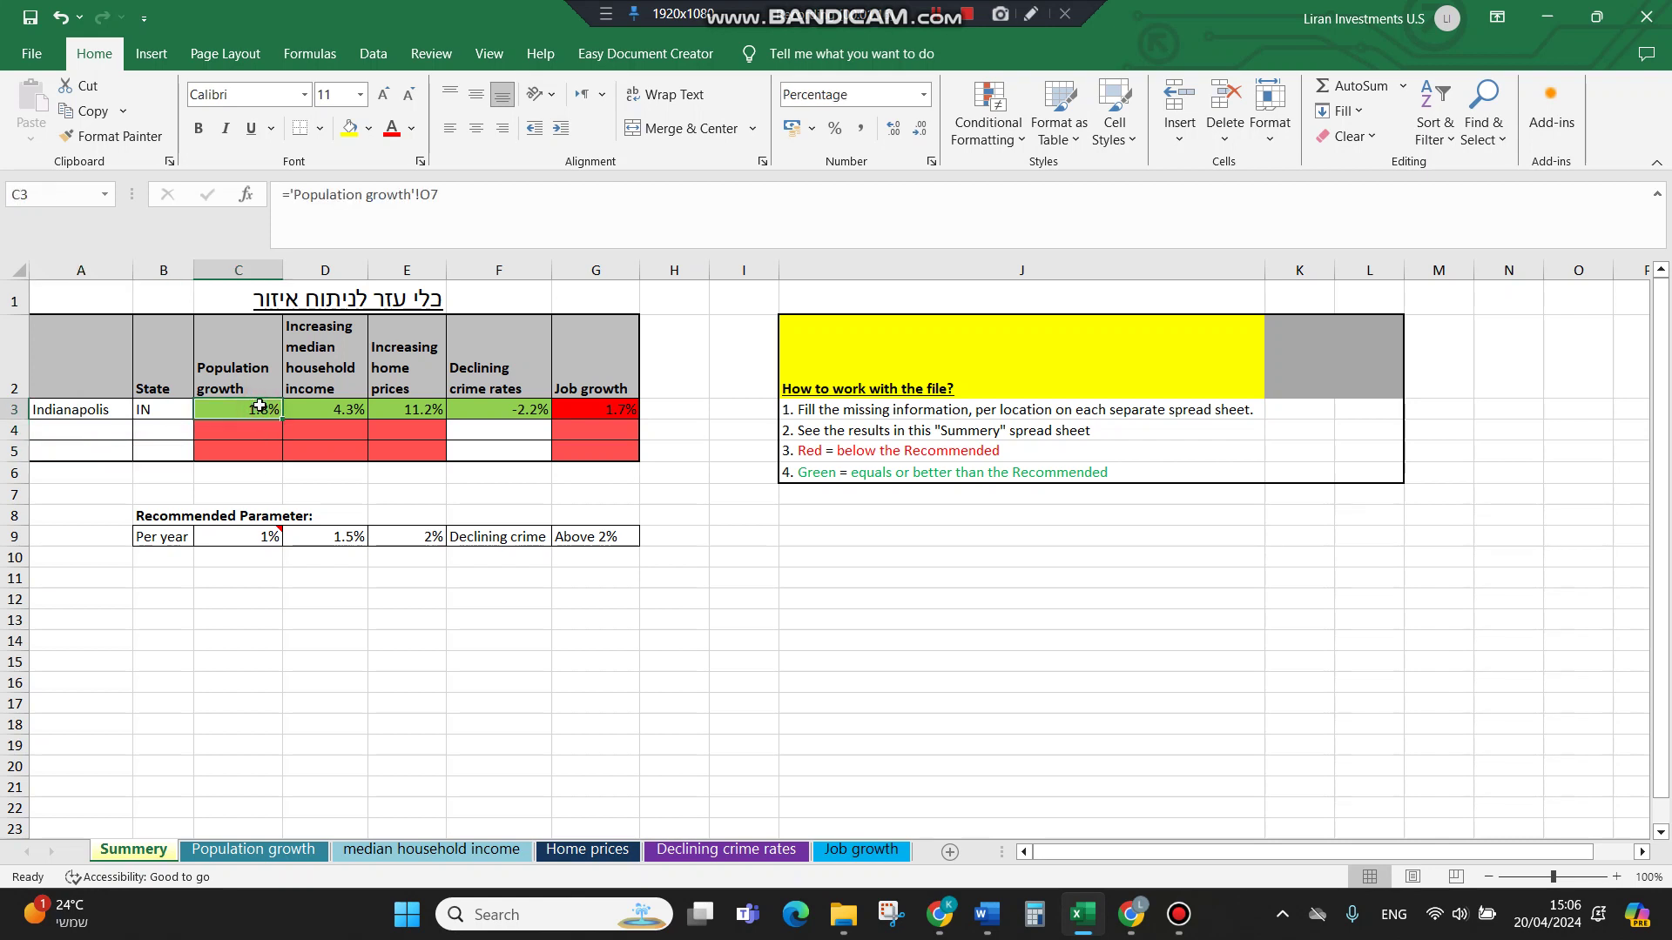
left_click(657, 685)
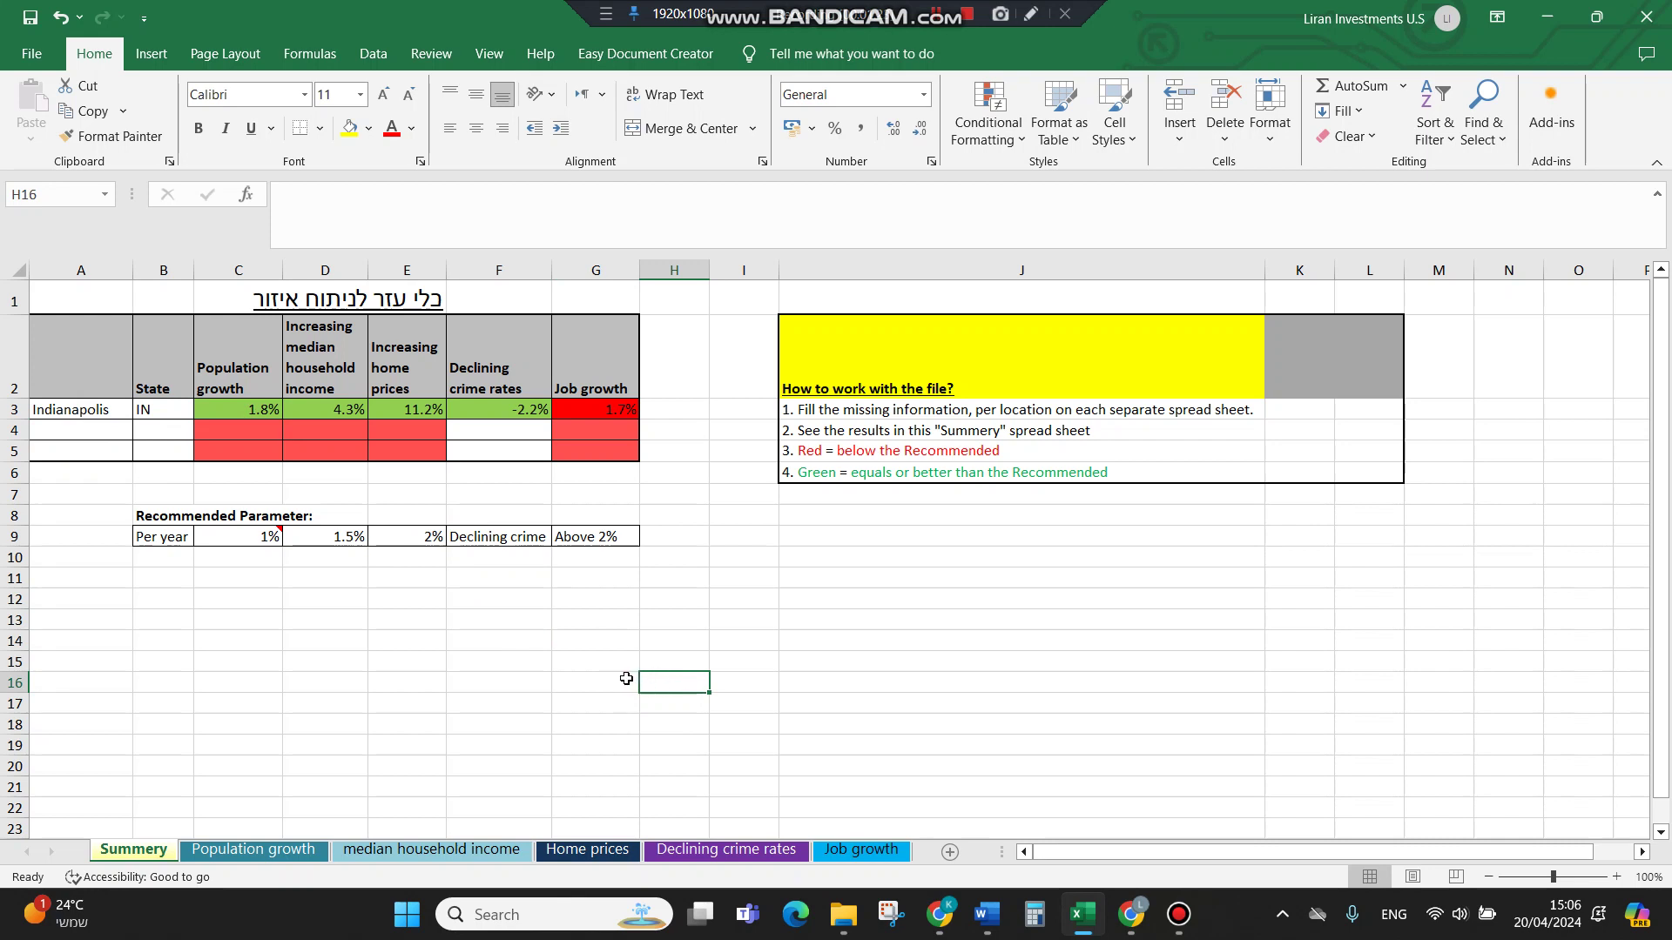
- Examine the five criteria headings from population growth to job growth and the per-year recommended parameters in row 9
left_click(245, 382)
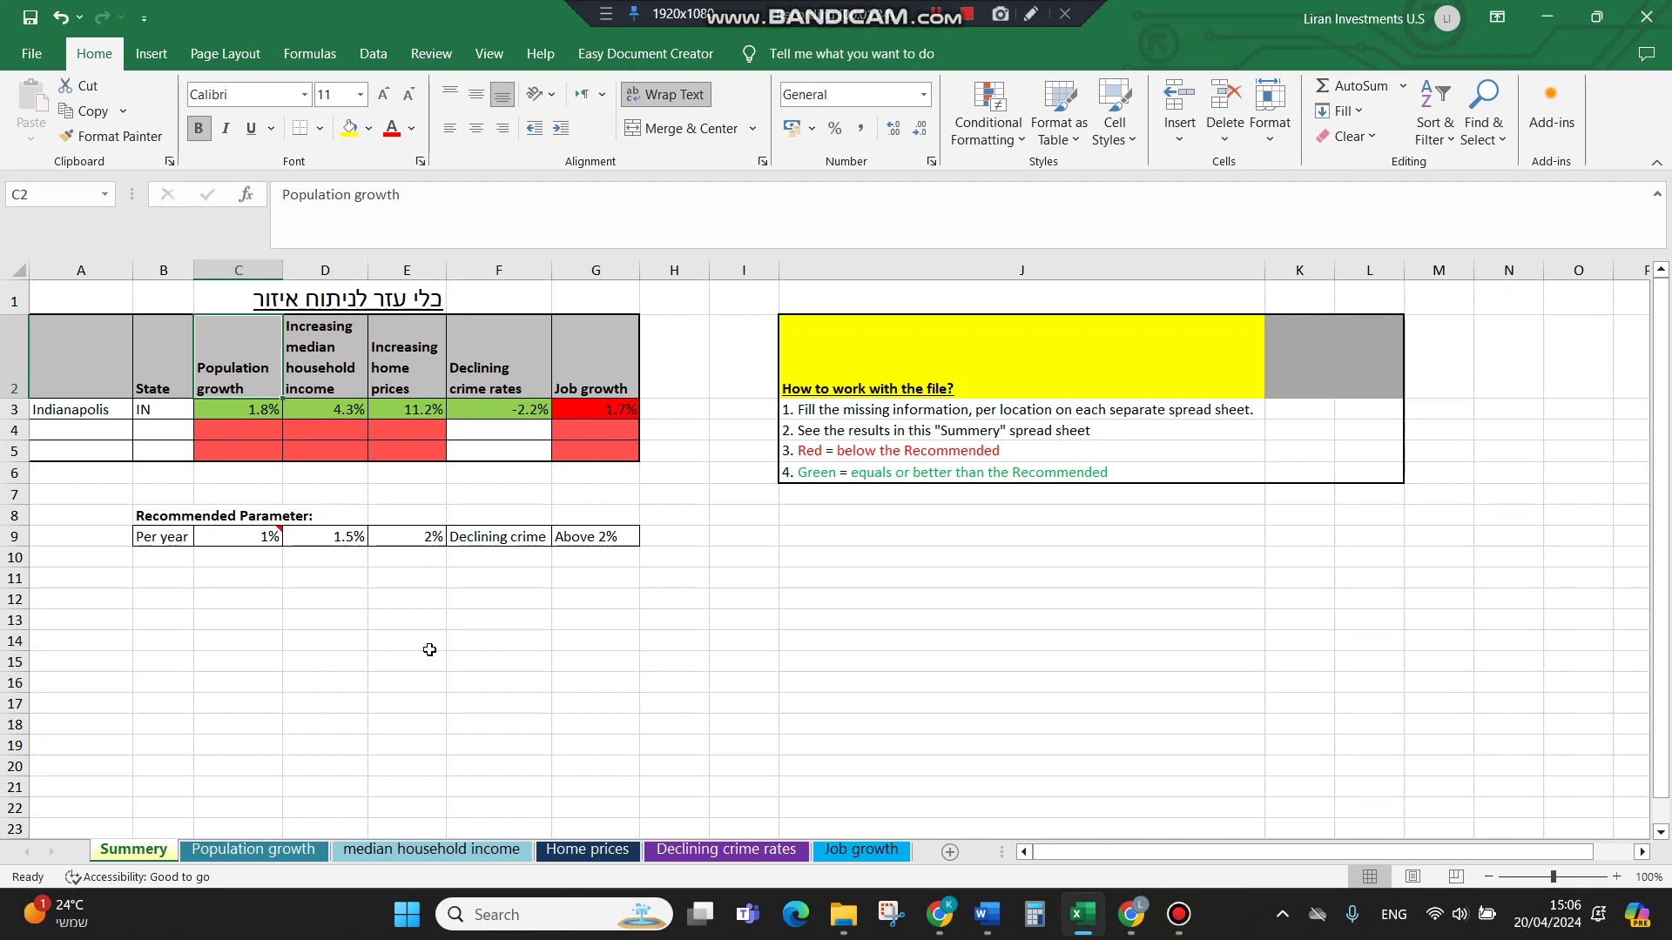
left_click(328, 360)
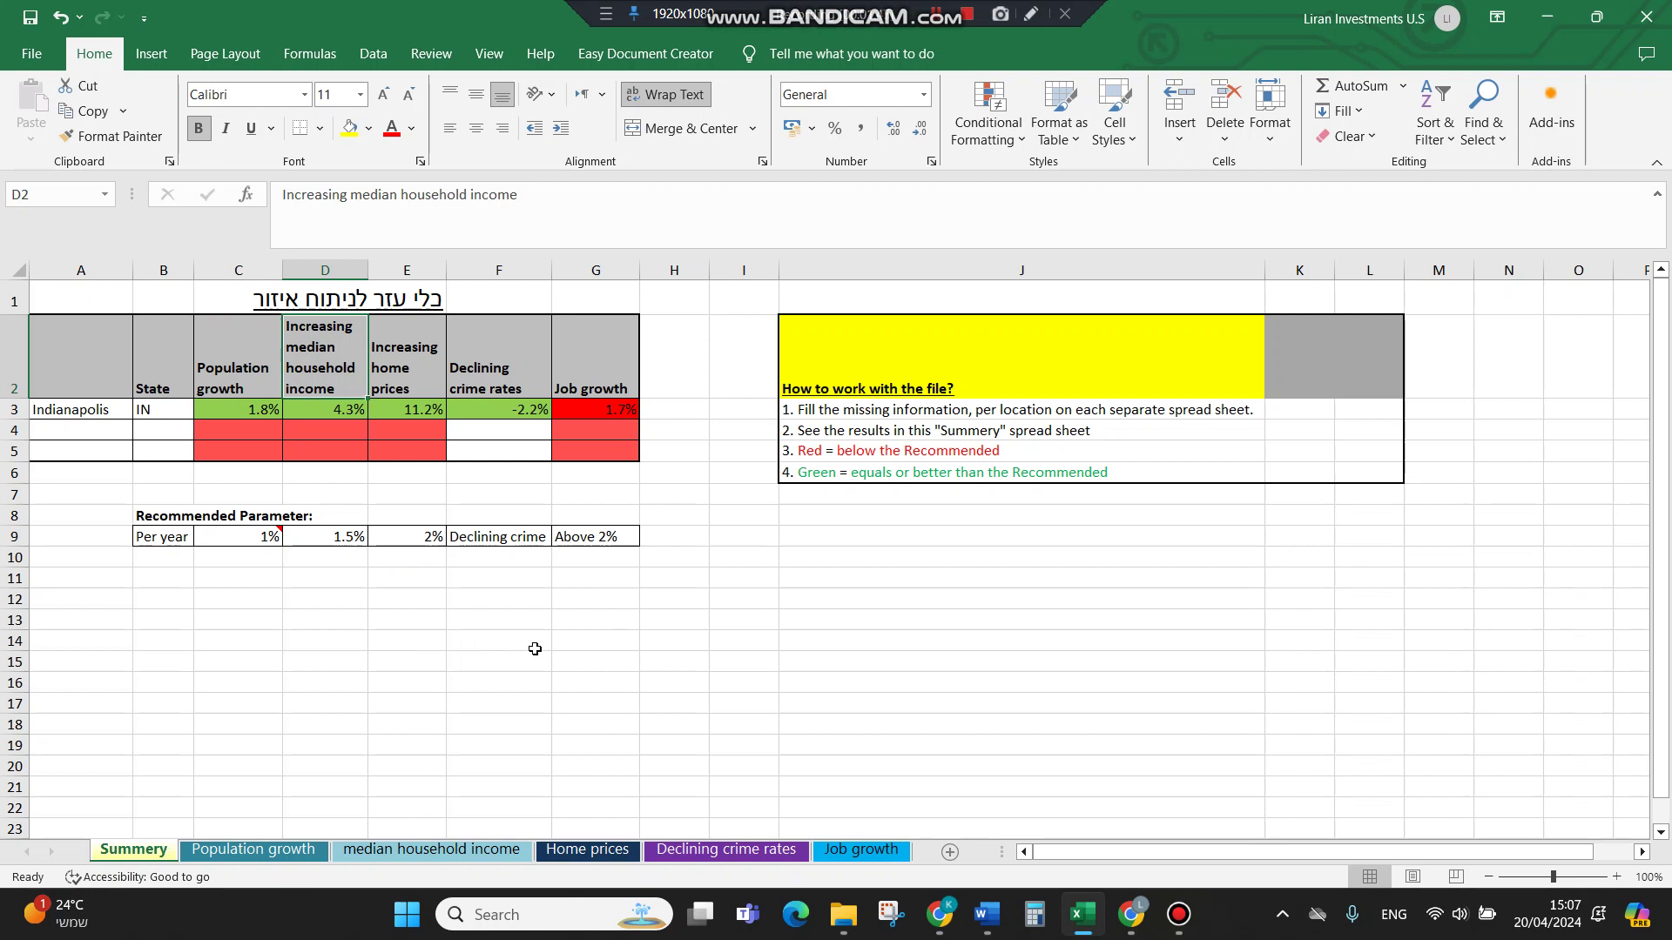
left_click(402, 359)
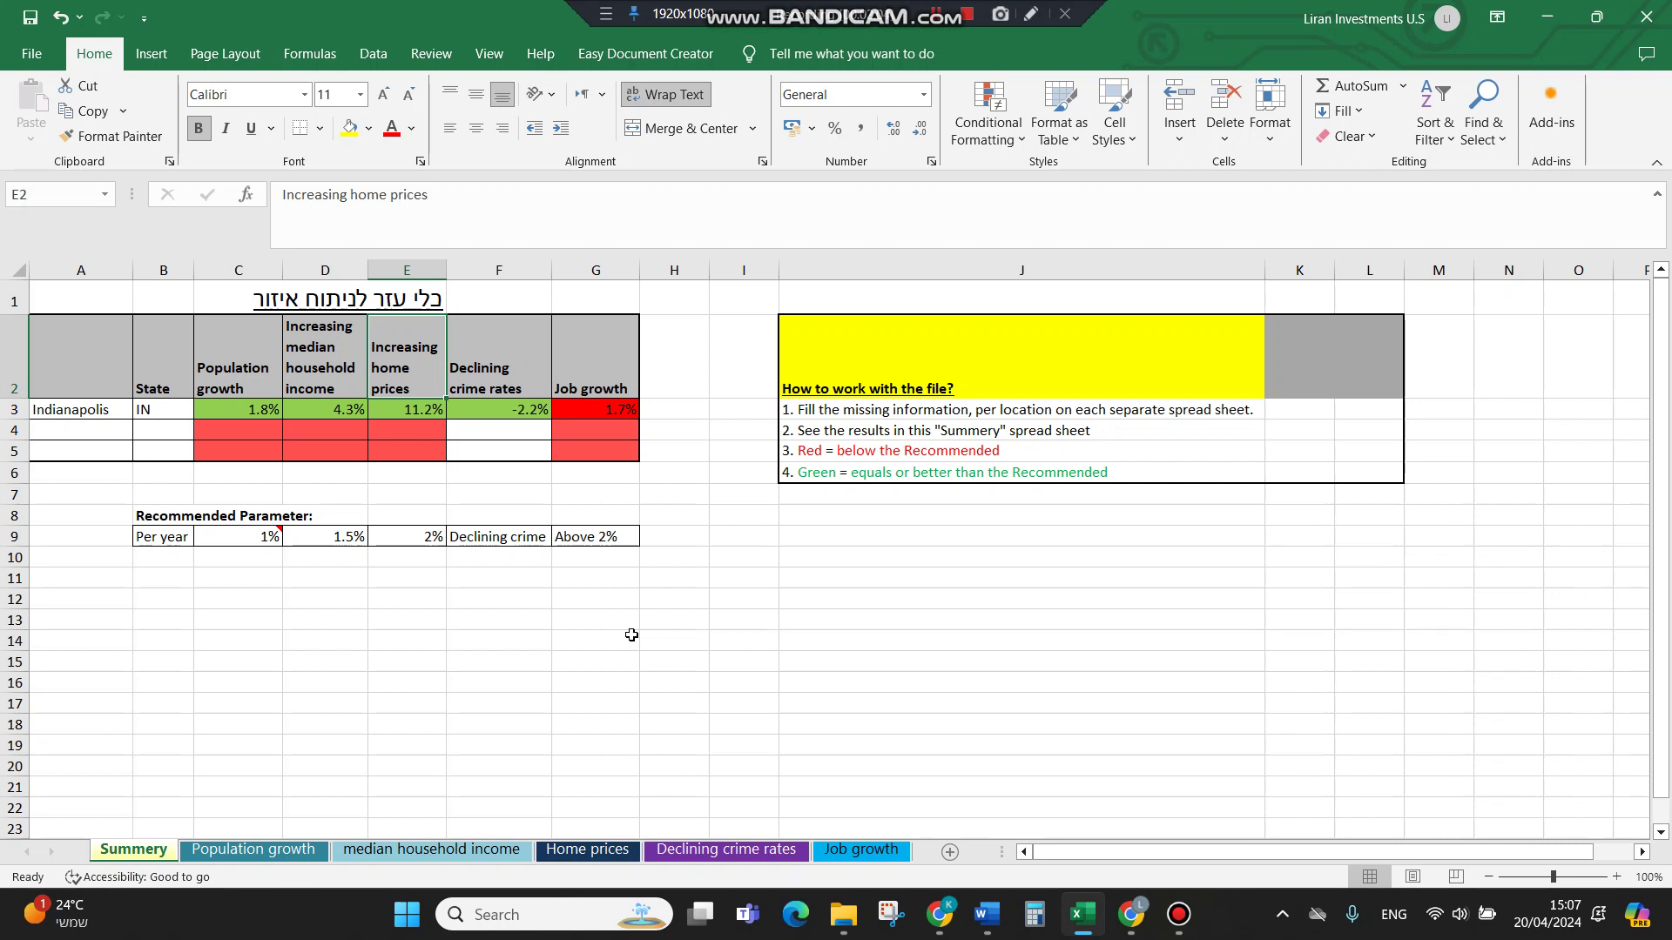
left_click(491, 383)
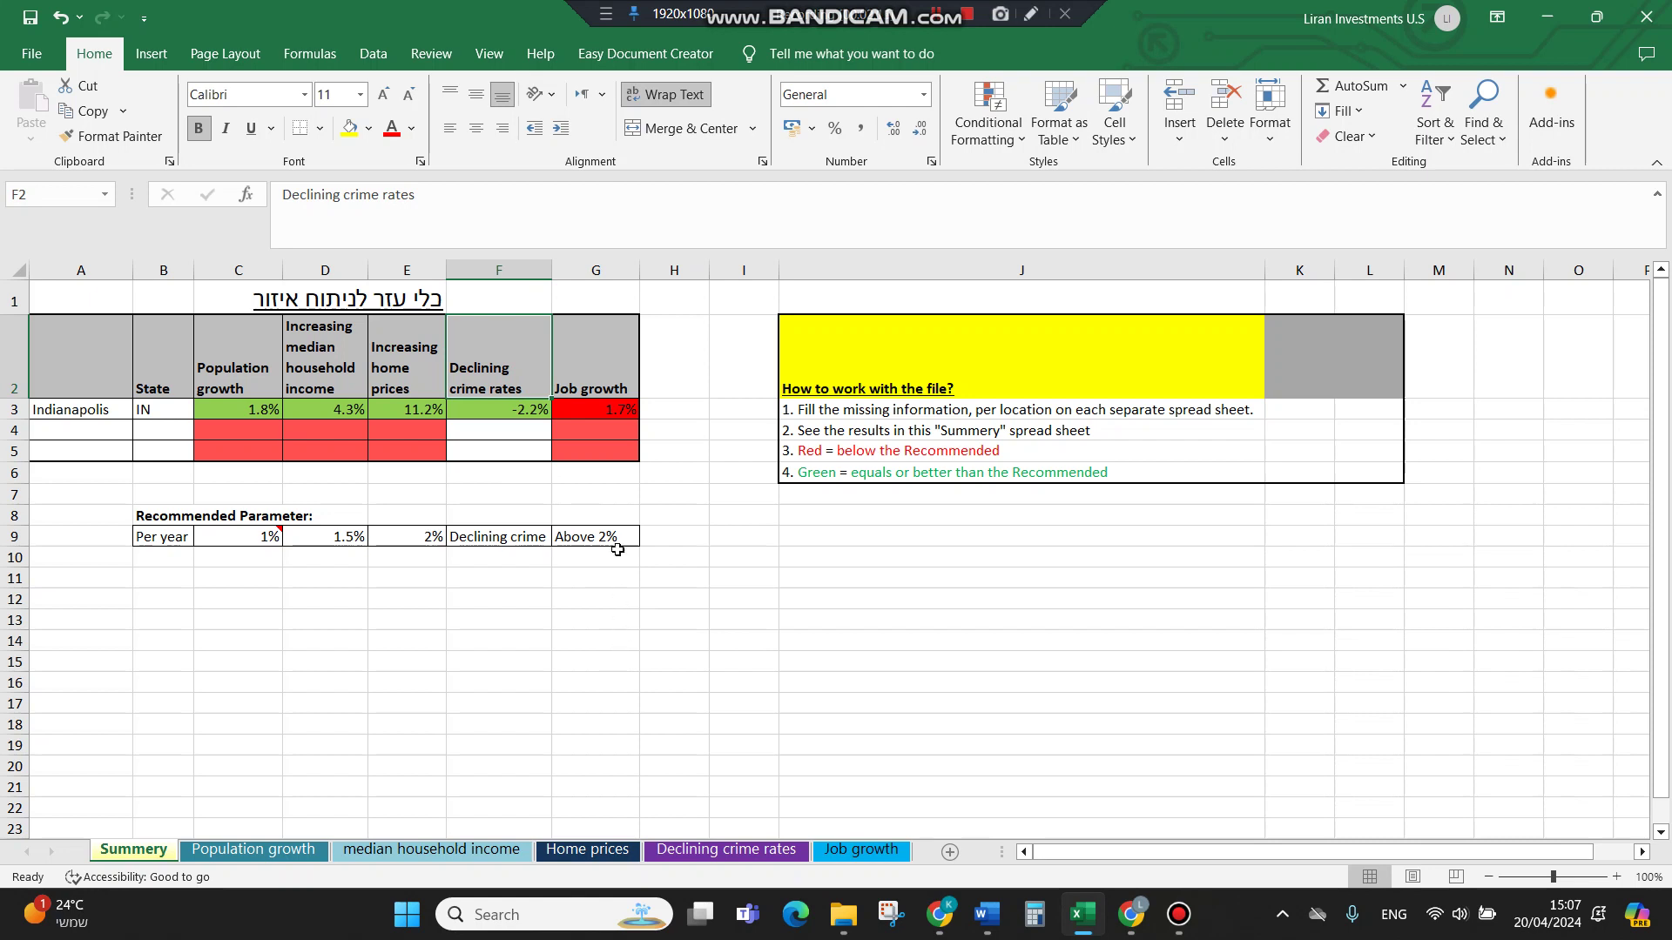
left_click(618, 382)
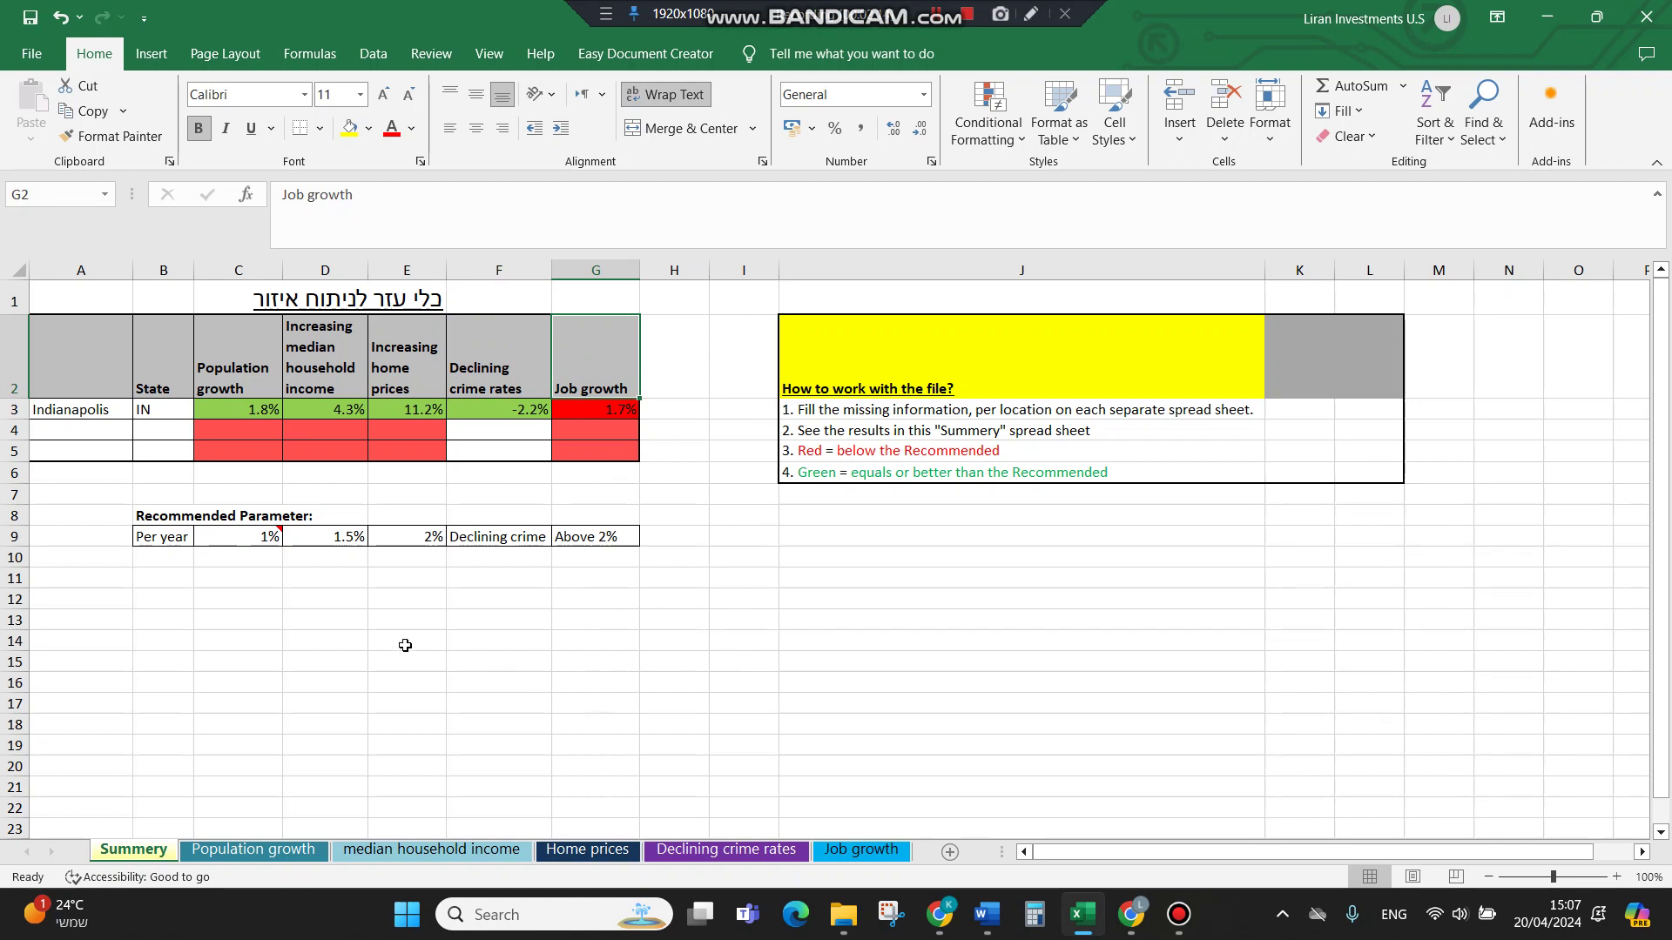
left_click(276, 607)
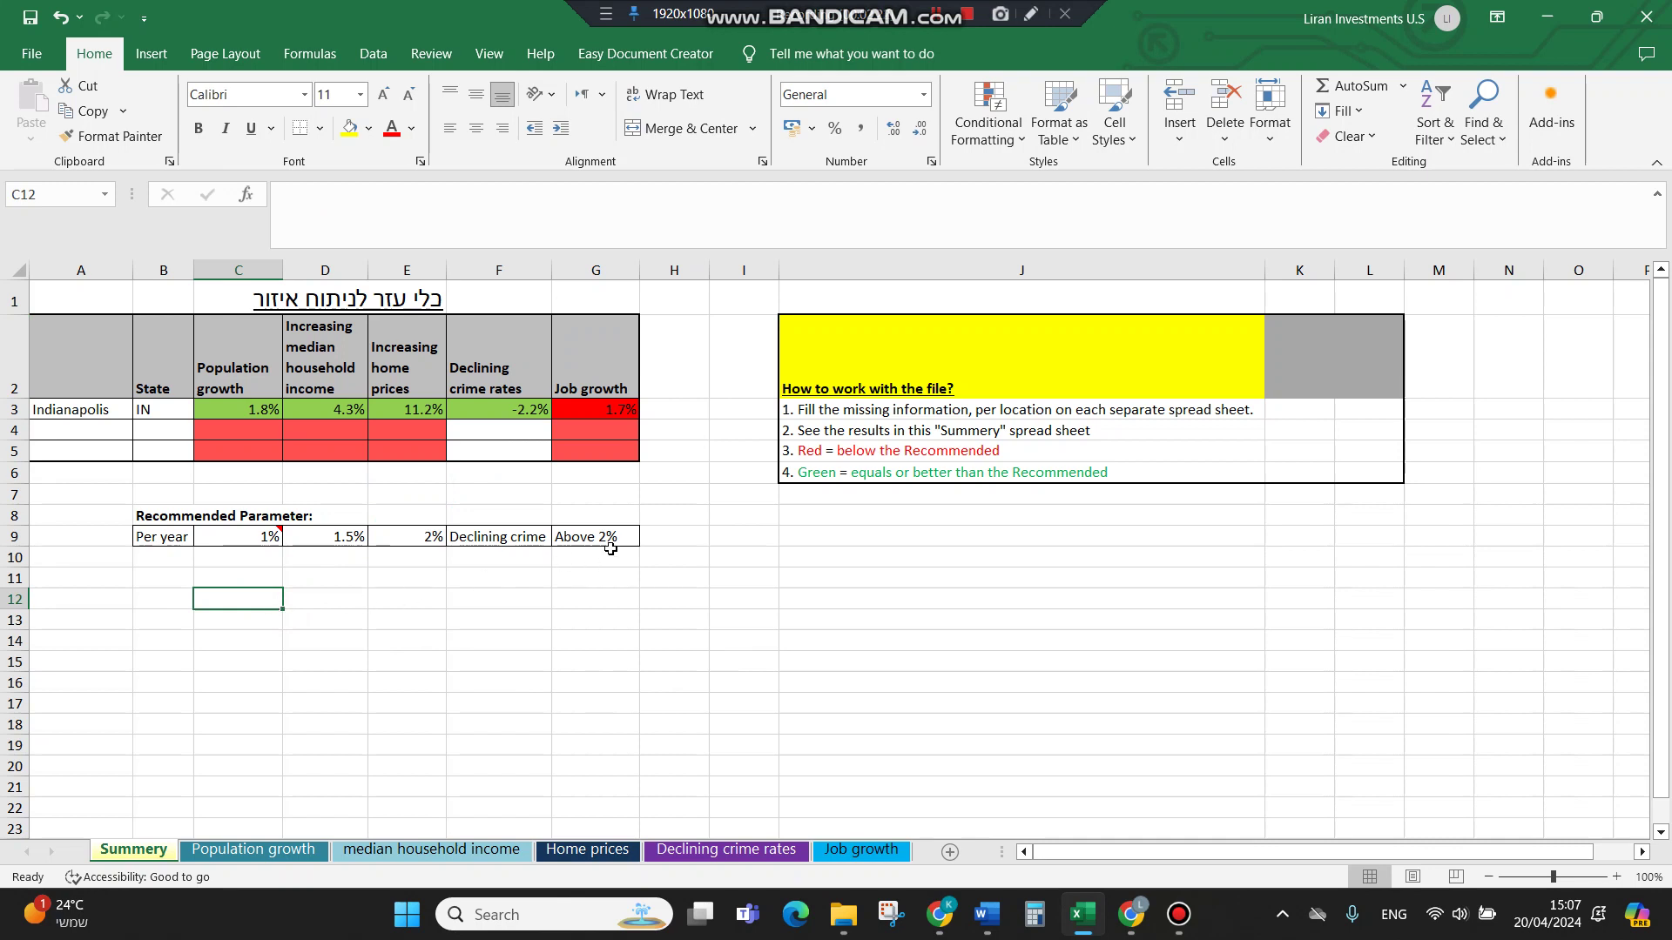
left_click_drag(618, 548, 161, 536)
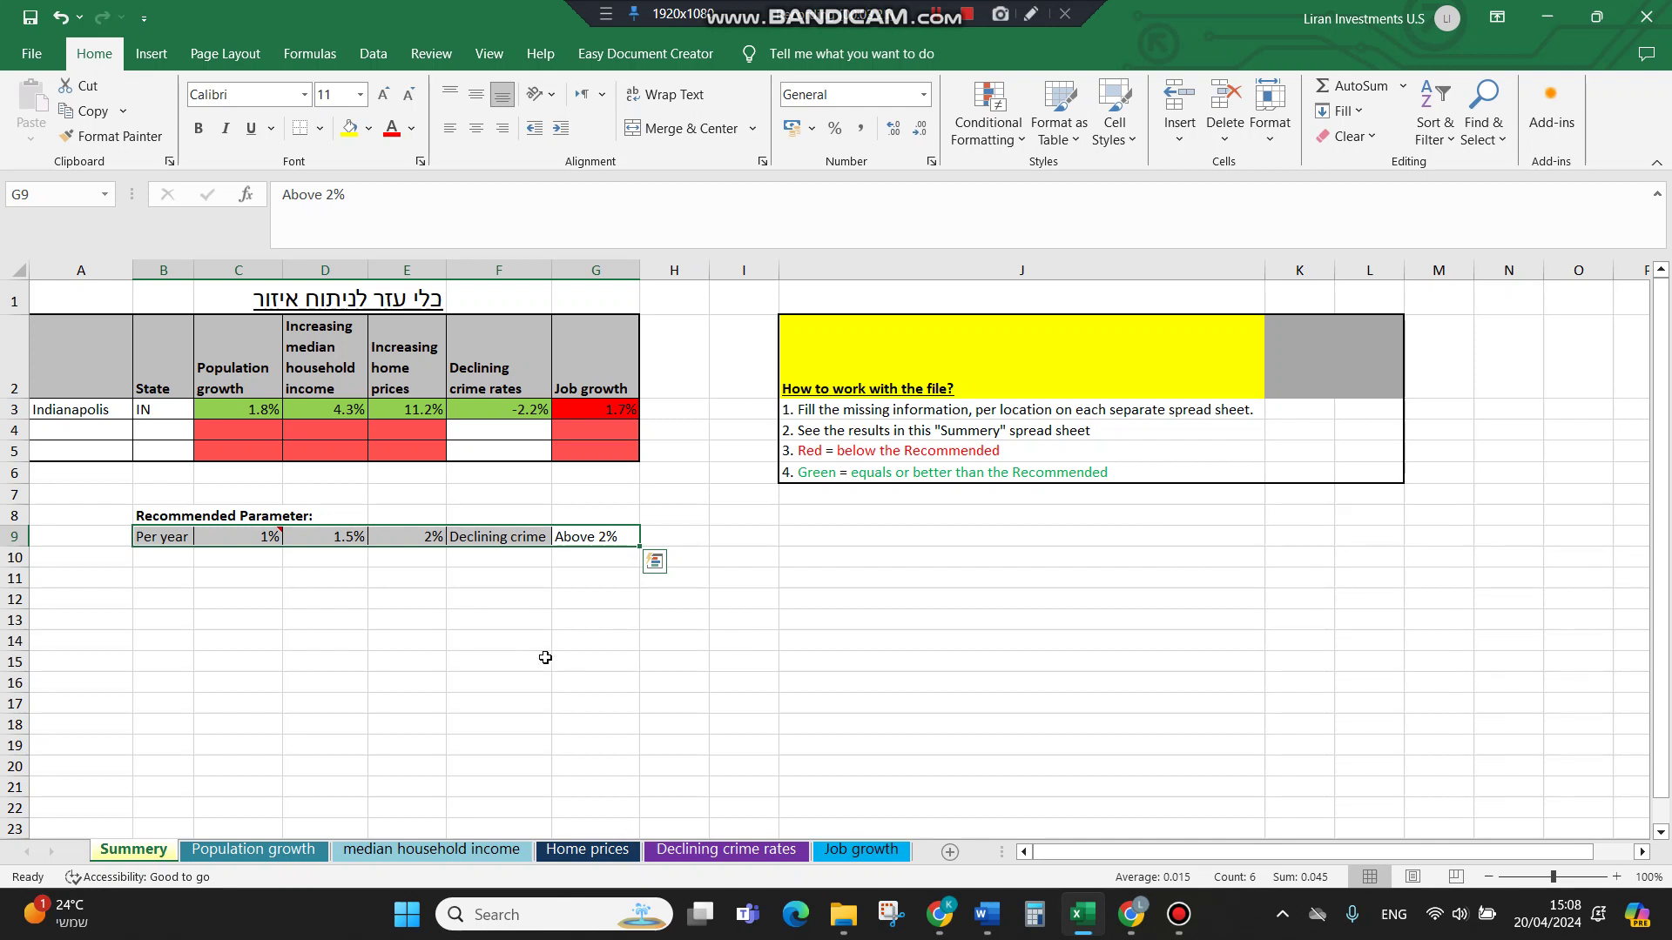
- On the Population growth sheet, examine the 2011–2022 Indianapolis figures, the empty city rows and the average growth formula
left_click(262, 850)
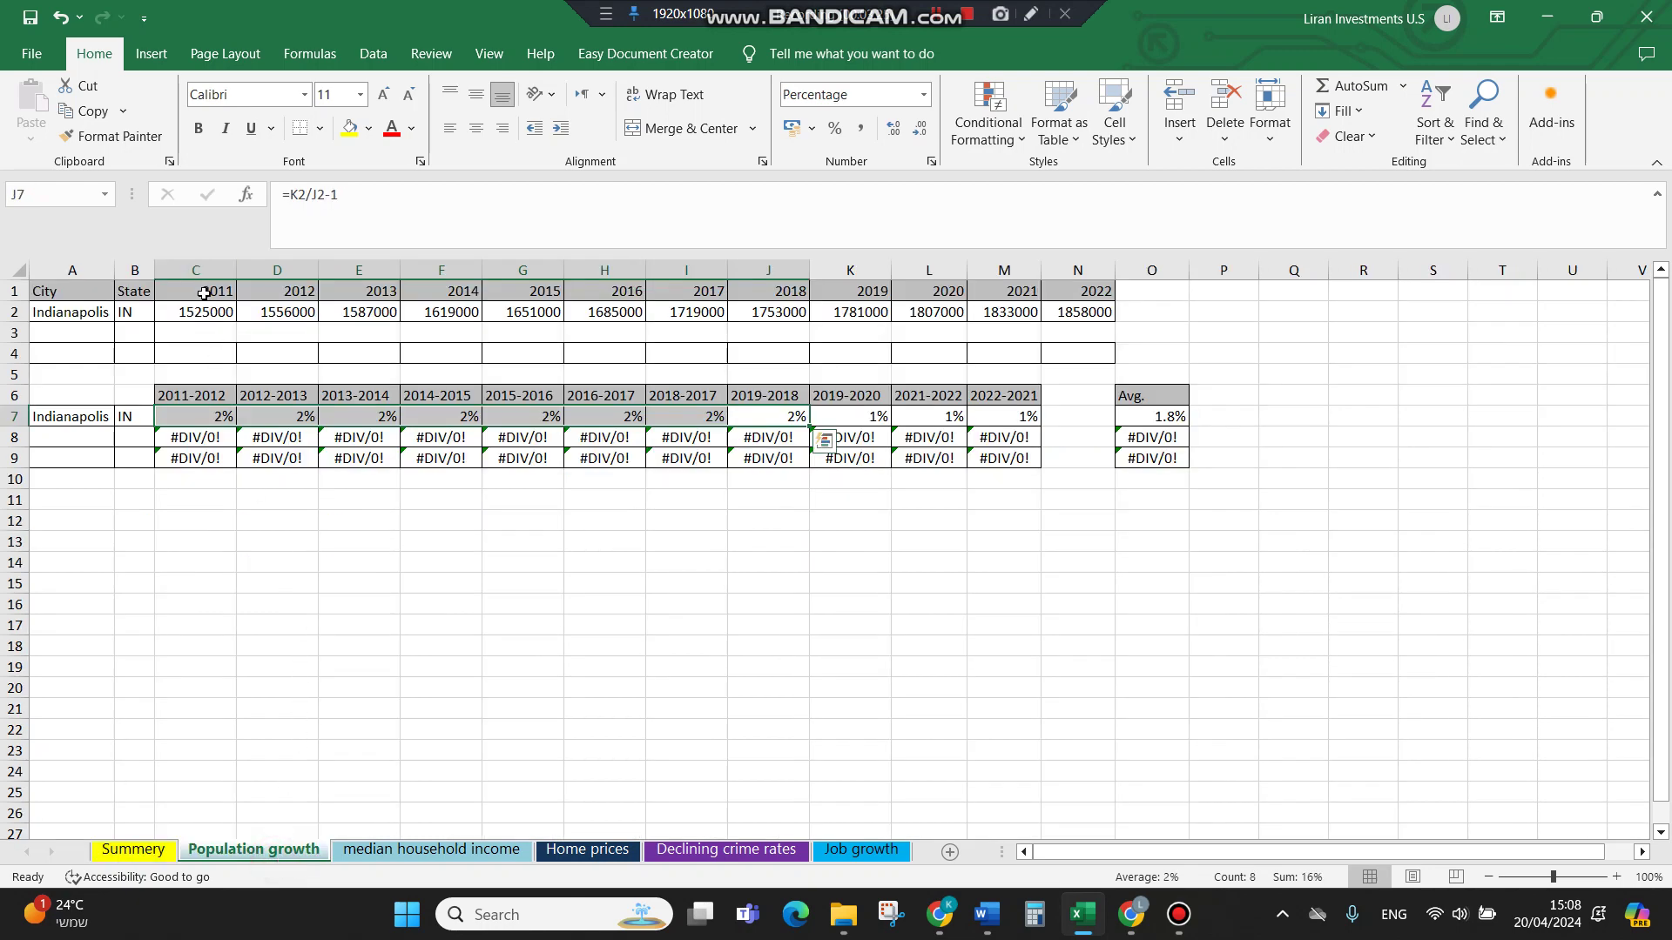
left_click_drag(203, 291, 1104, 283)
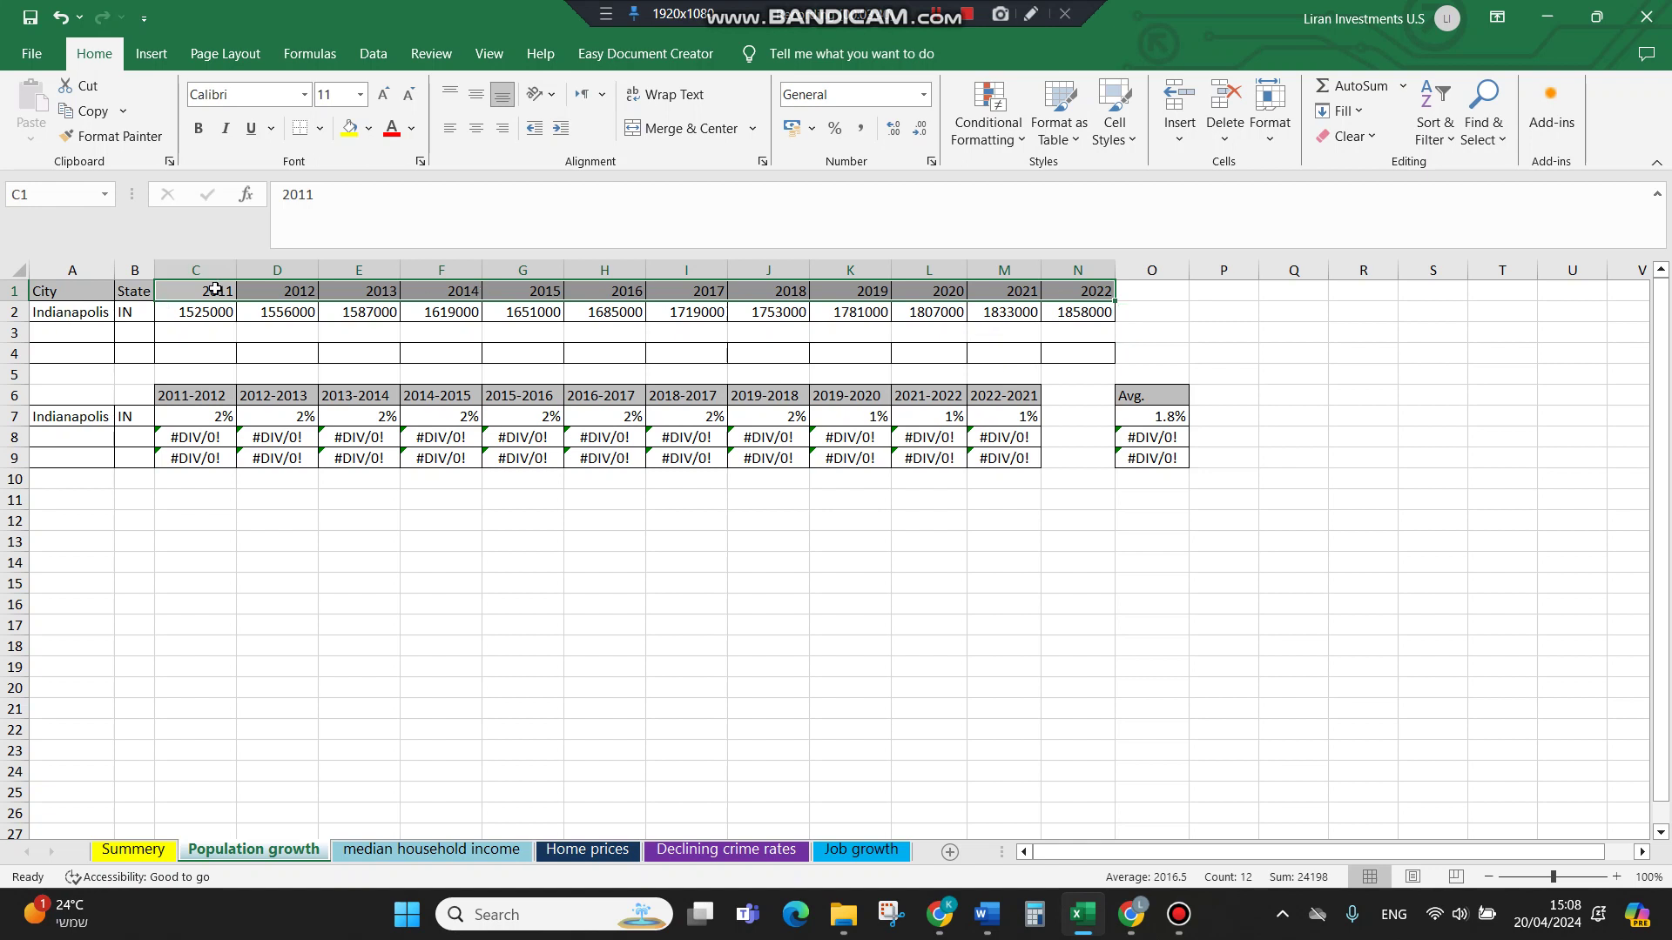
left_click_drag(183, 311, 1057, 307)
left_click(72, 329)
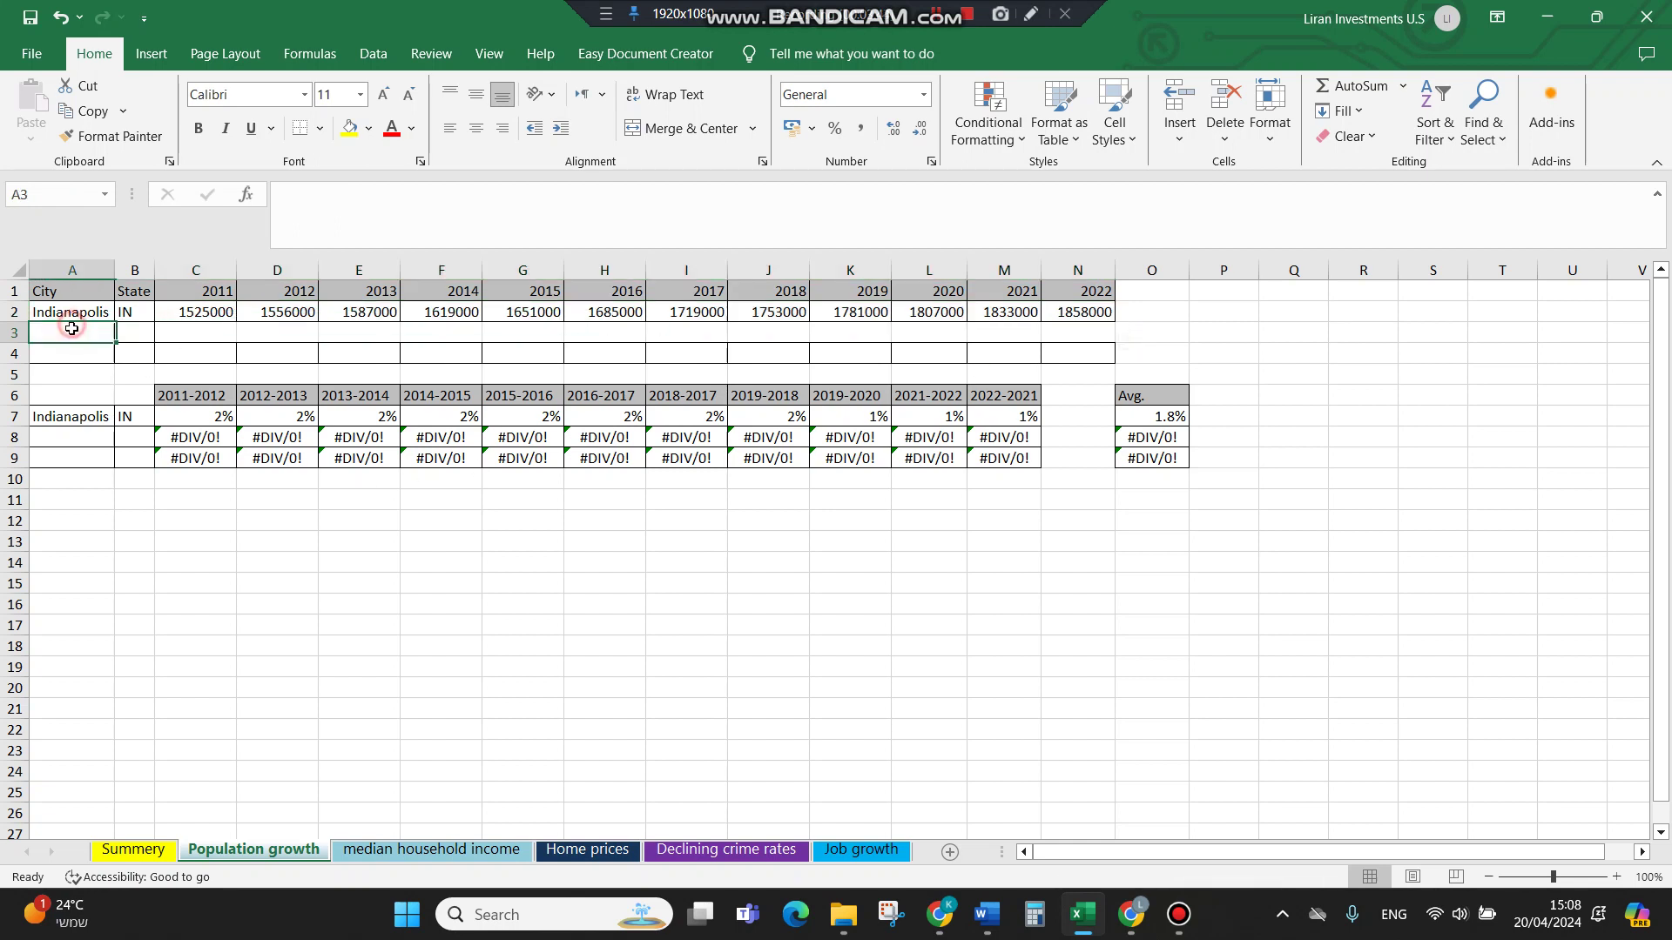
left_click_drag(72, 328, 71, 346)
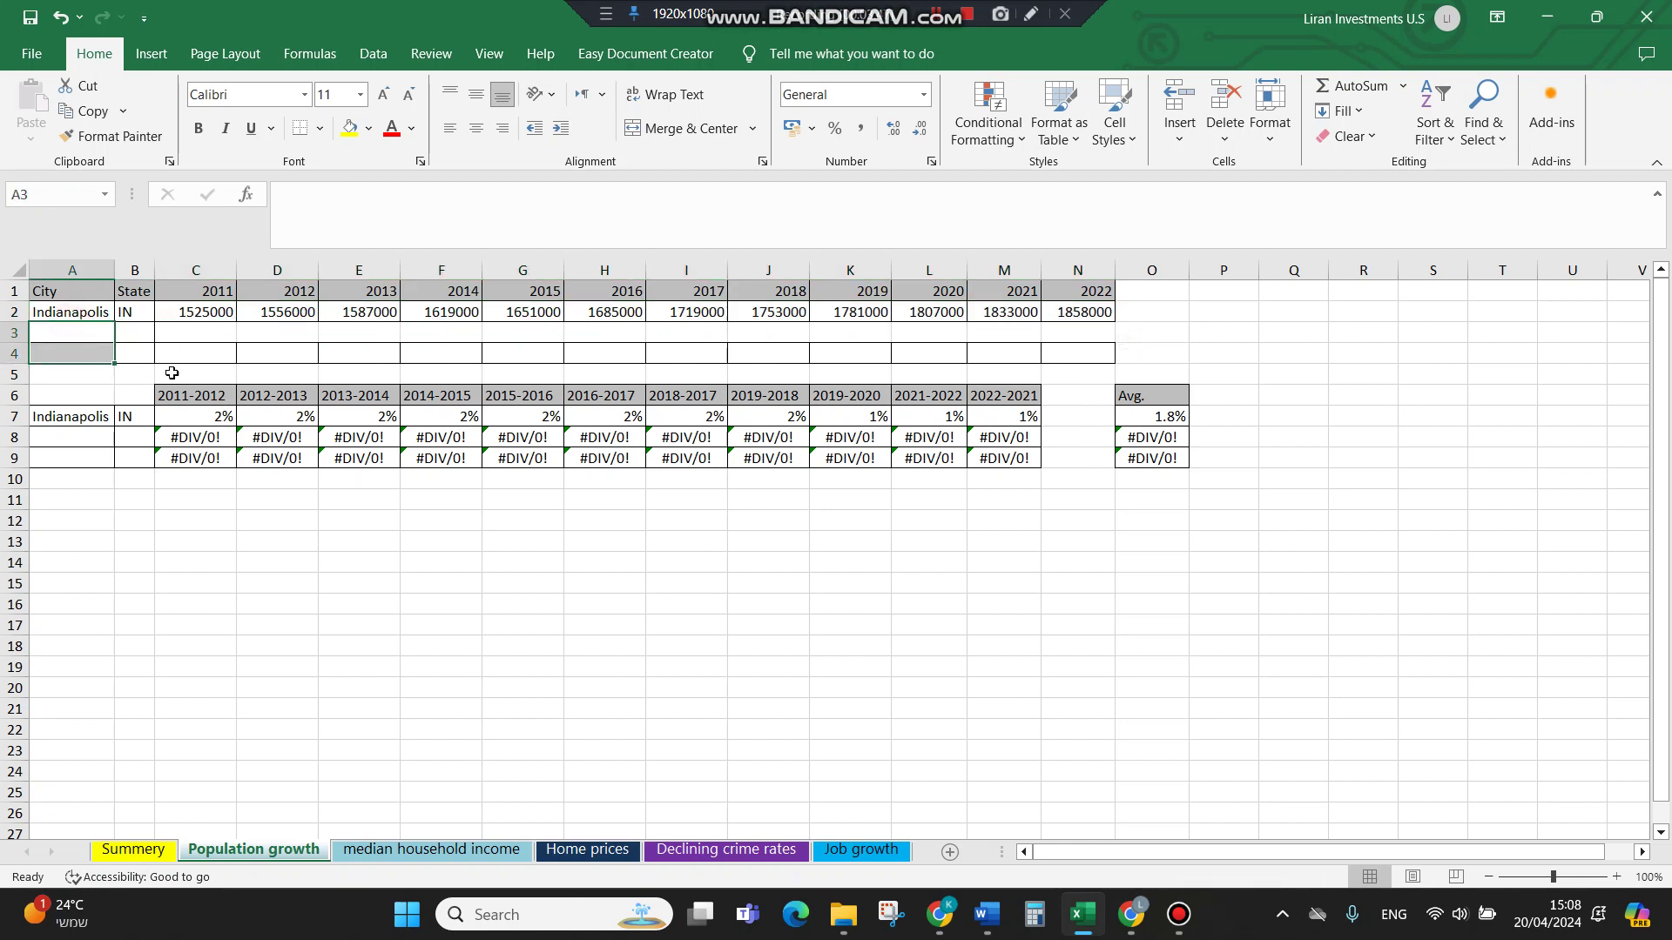
left_click(859, 526)
left_click(1130, 419)
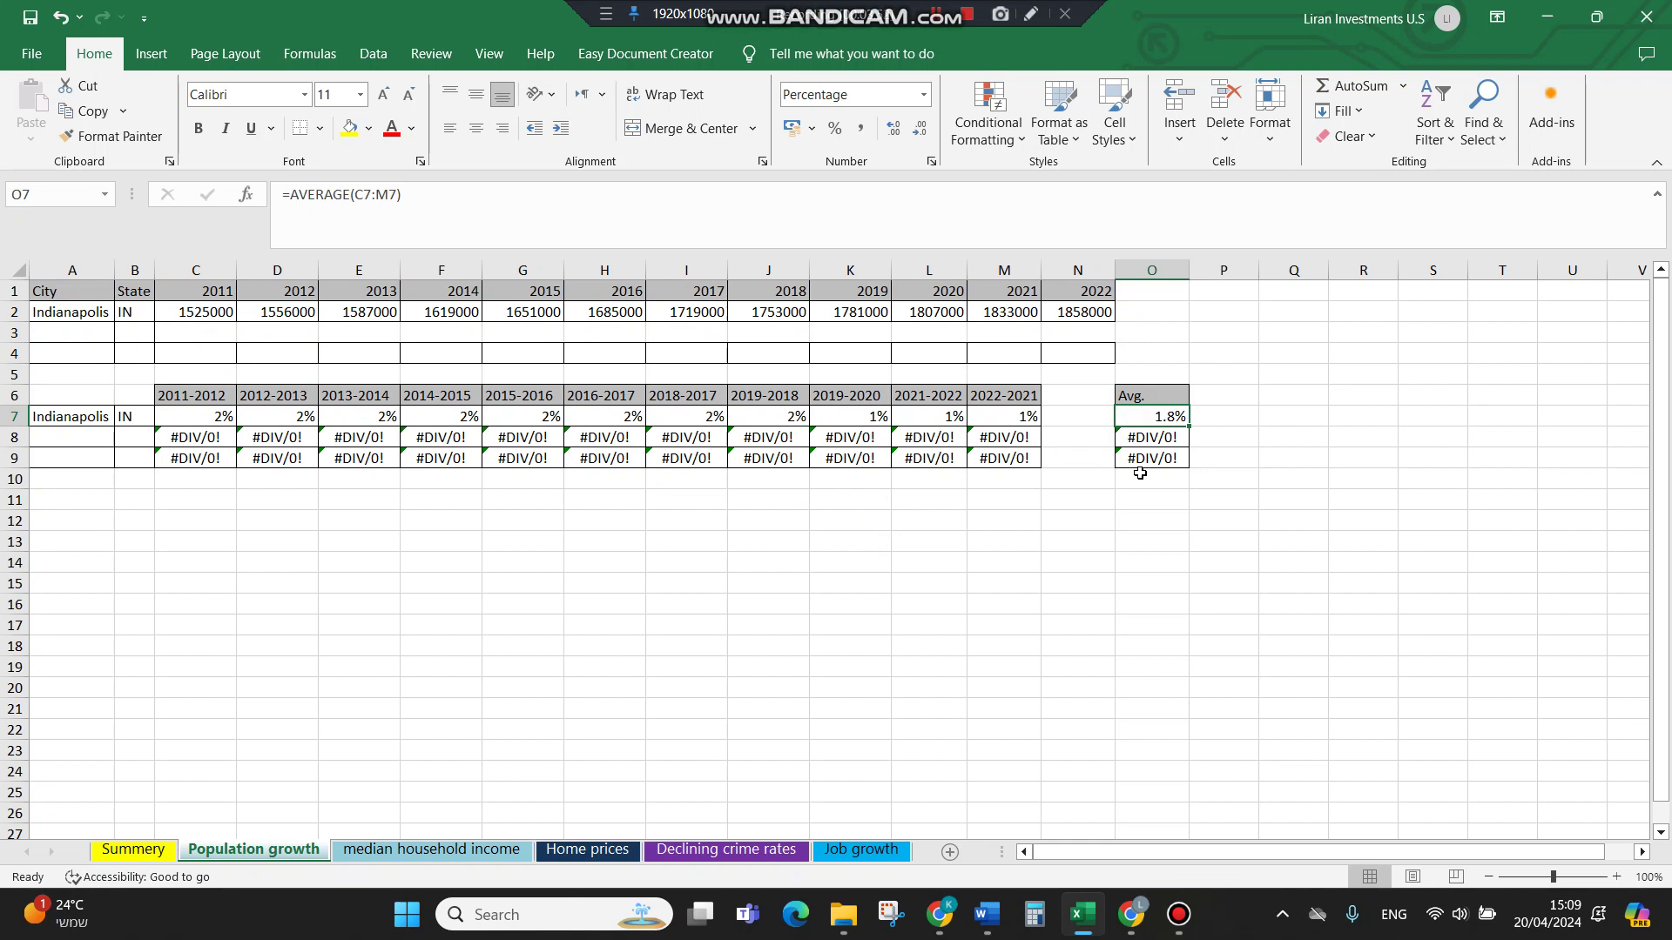
- On the median household income sheet, examine the 2011 Indianapolis income and the yearly changes for 2019-2020 through 2022-2021
left_click(470, 853)
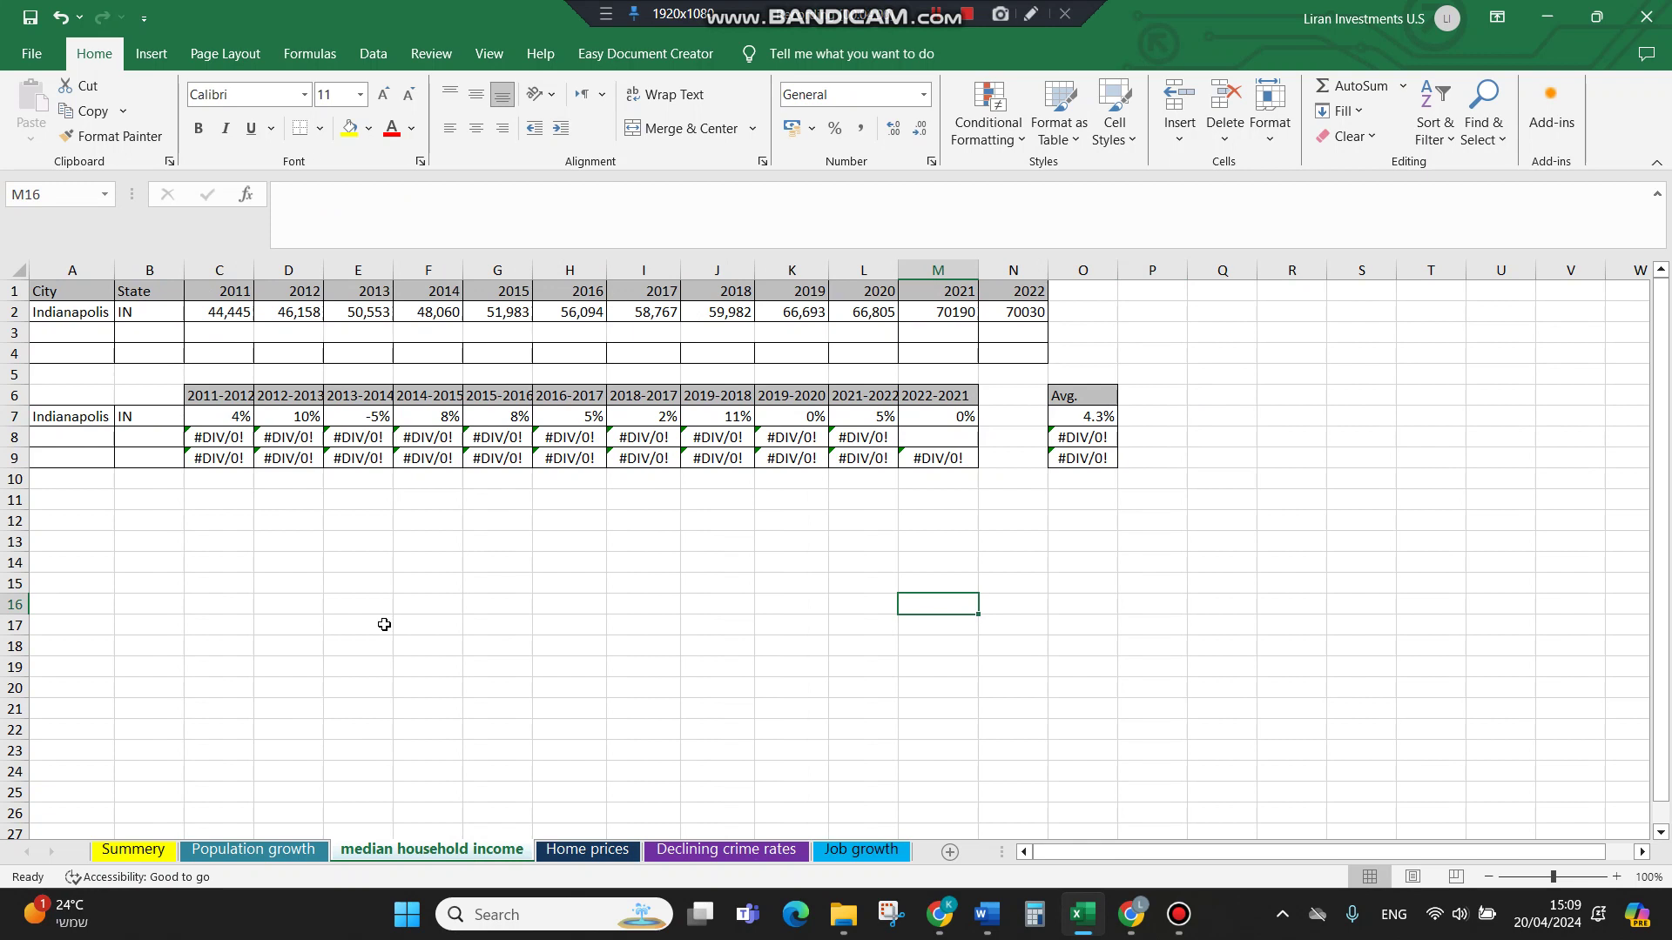
left_click(224, 317)
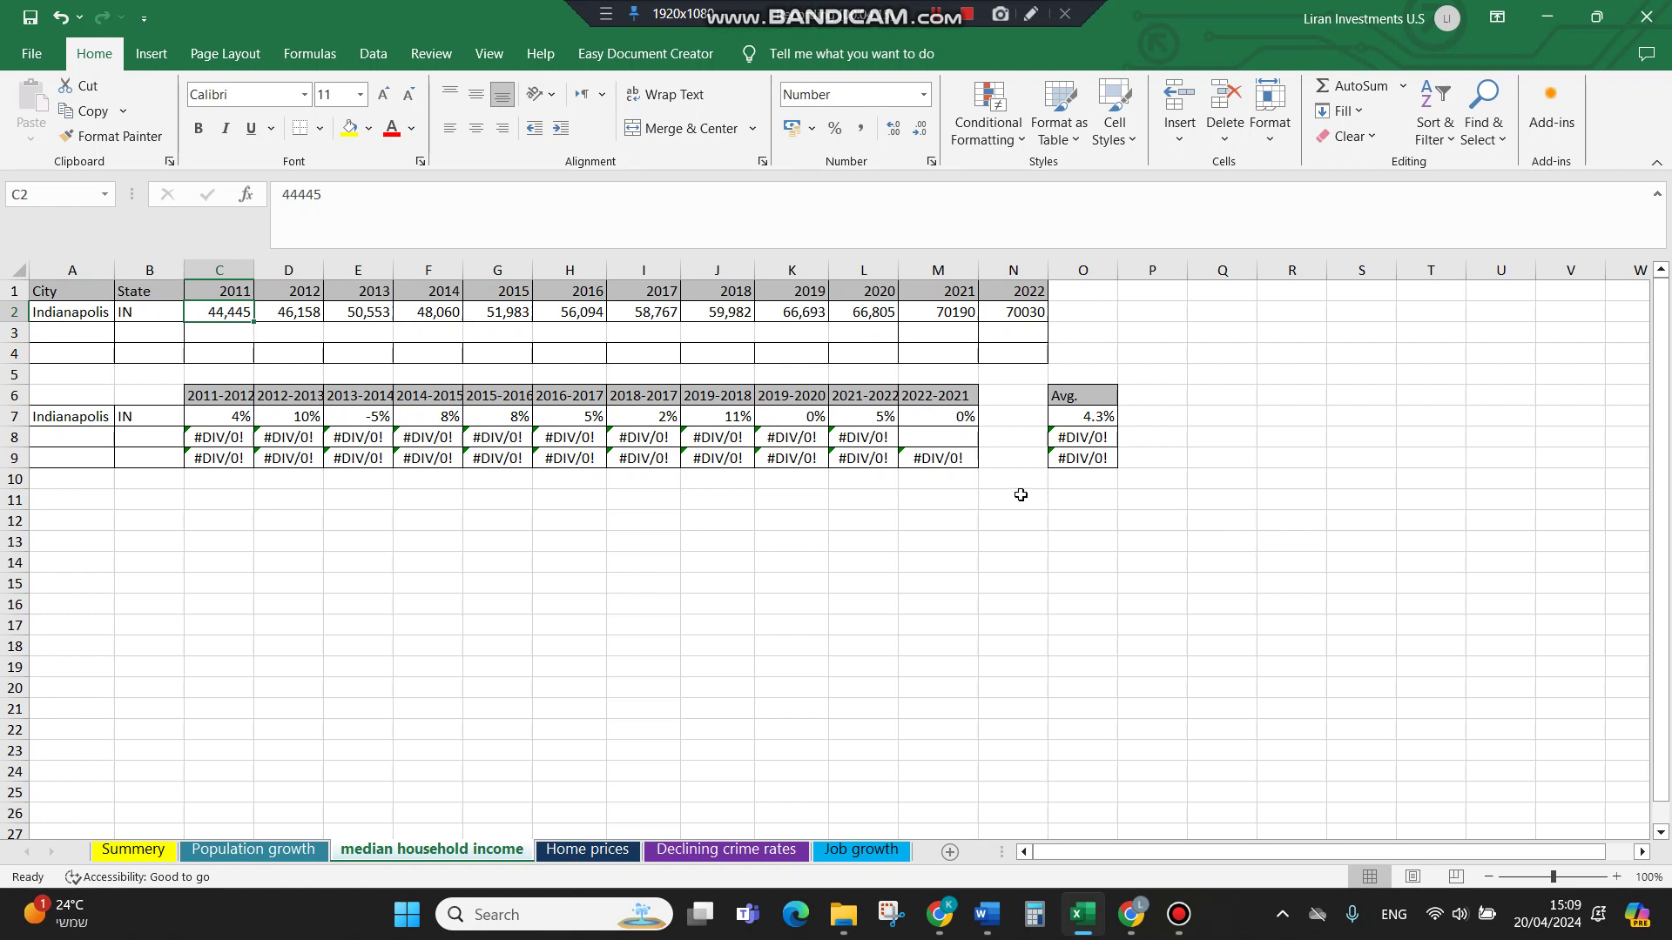
left_click_drag(781, 420, 922, 420)
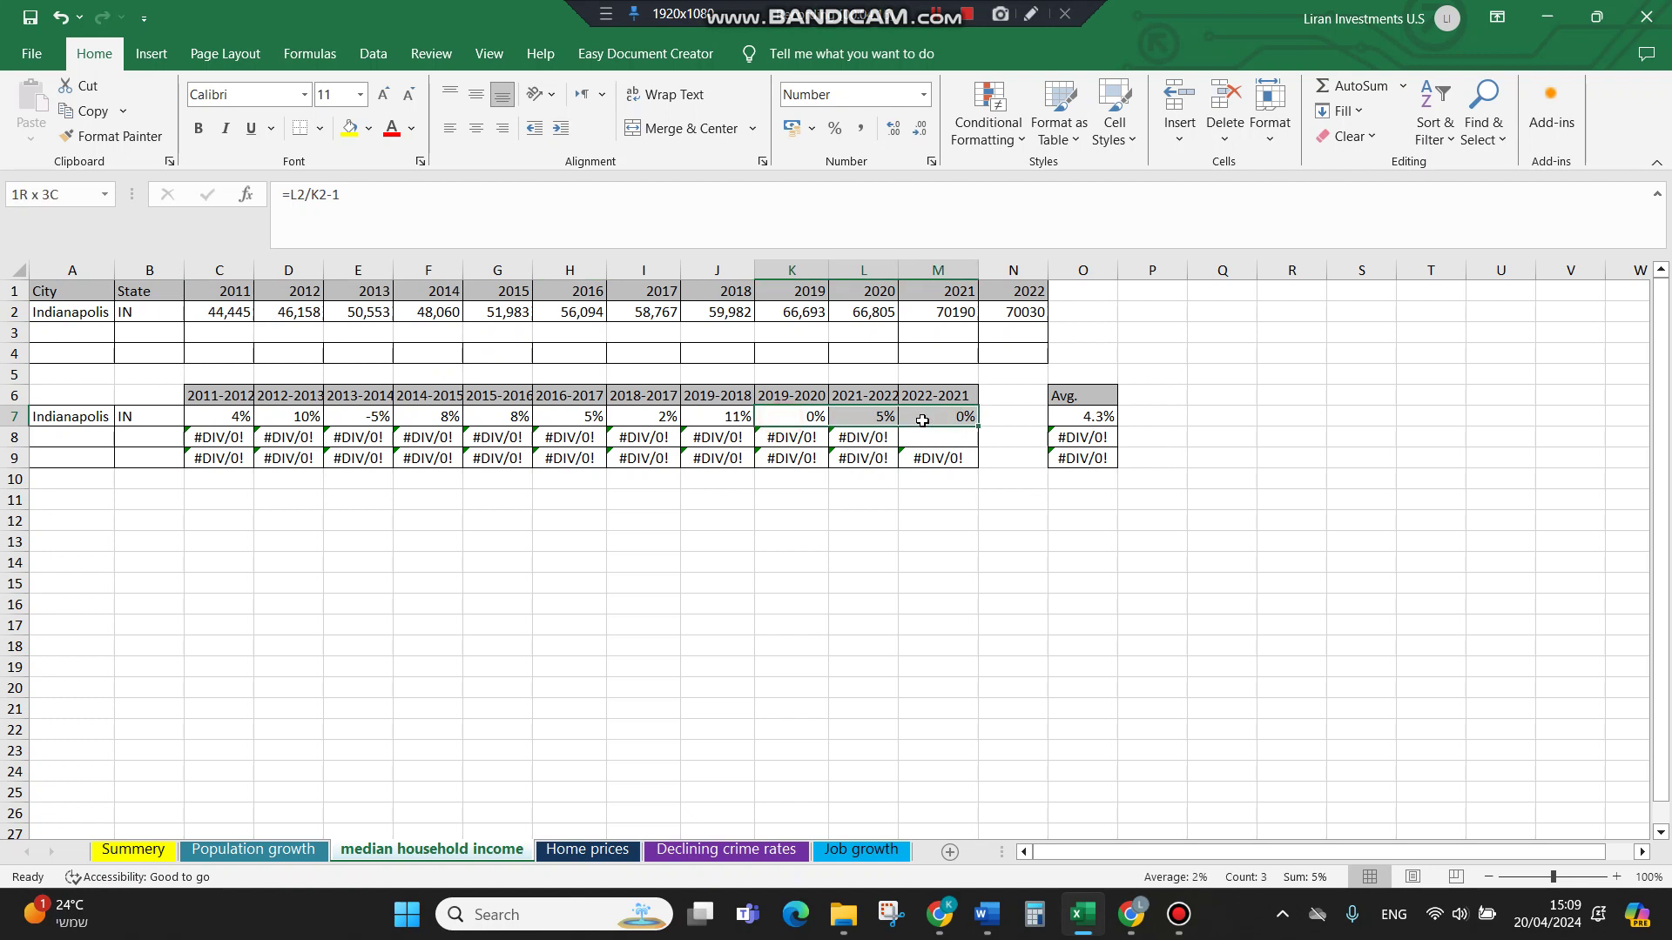
left_click(794, 418)
left_click(947, 414, "ctrl")
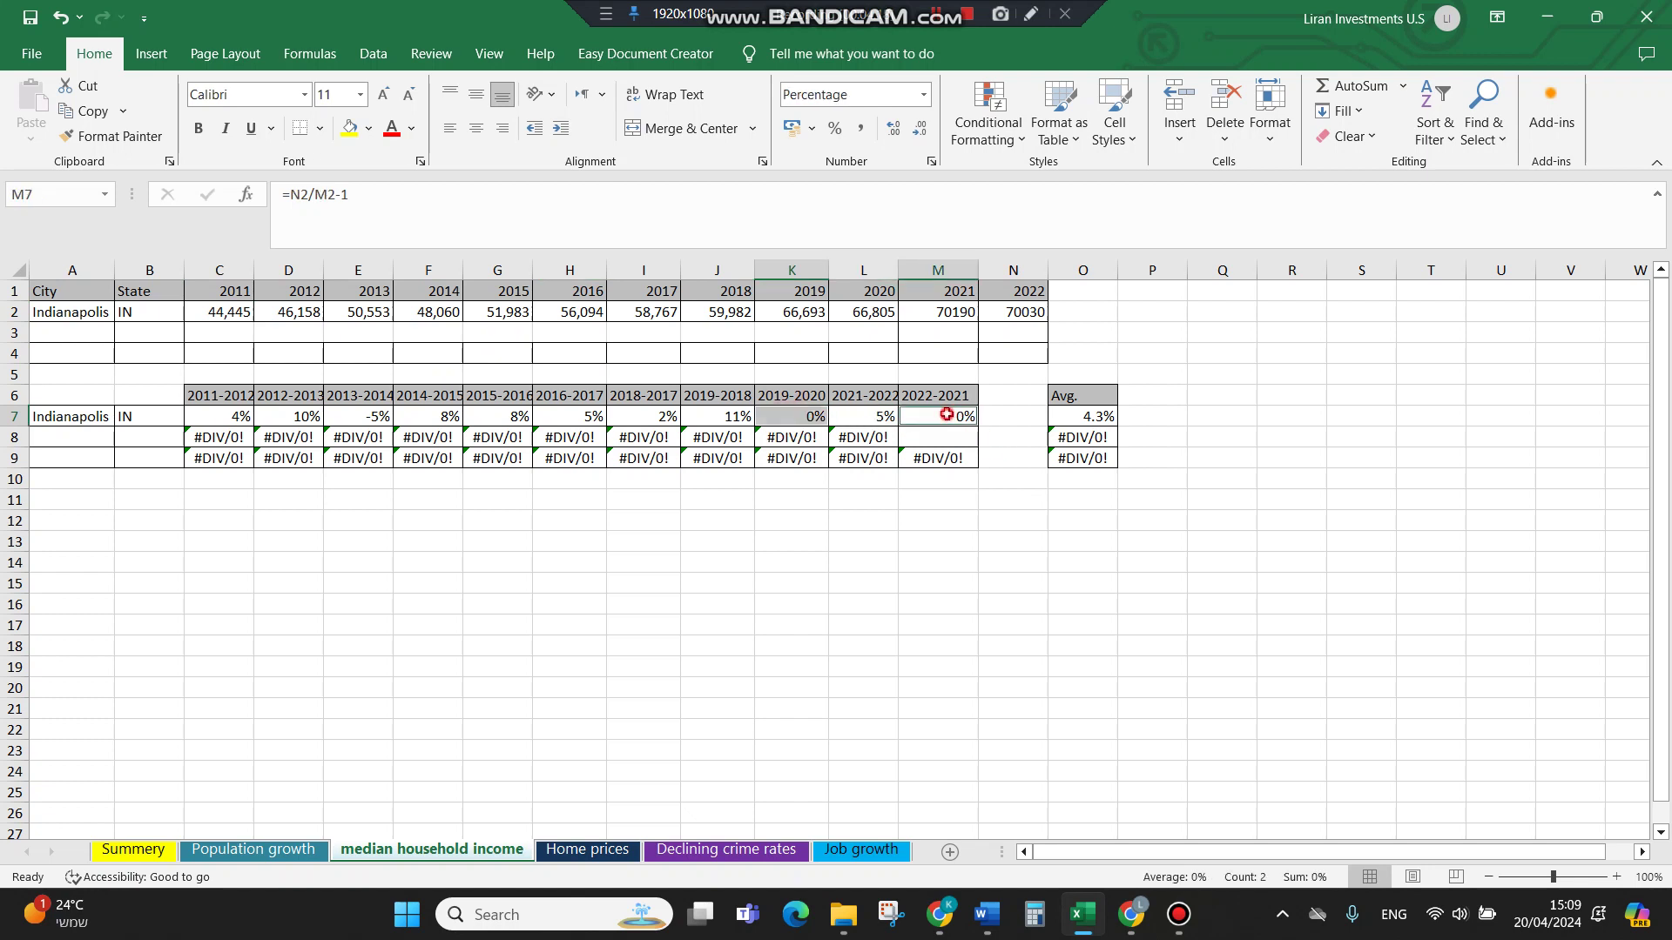
left_click(928, 604)
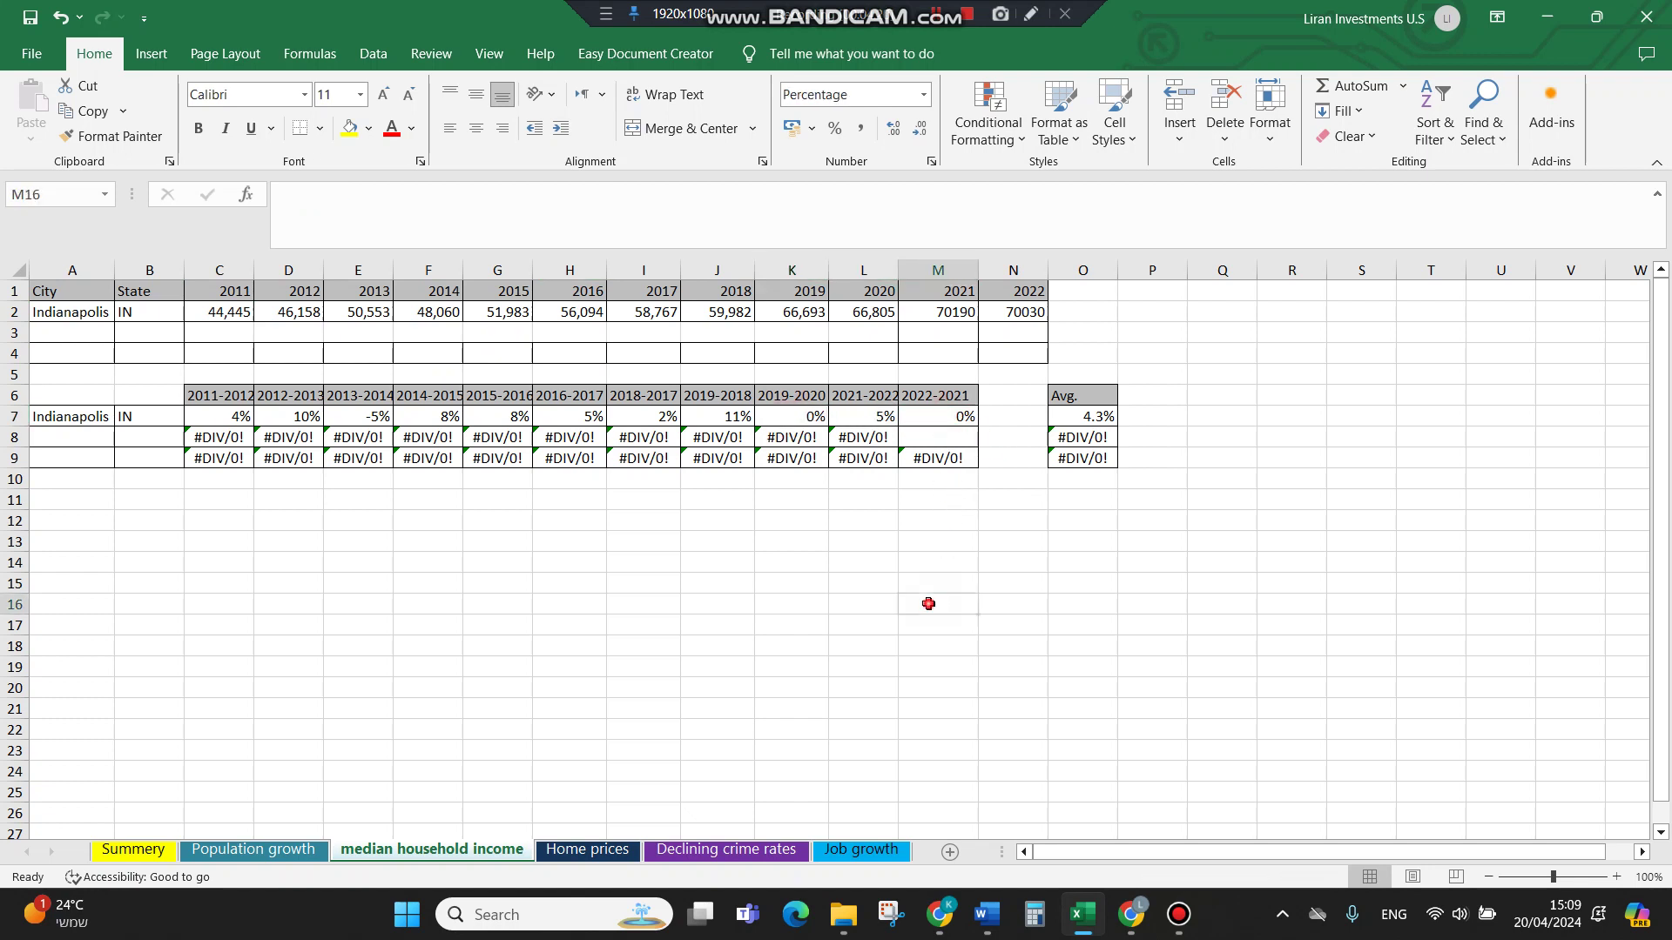
- Compare the 2019-2020, 2021-2022 and 2022-2021 columns of the median household income growth table
left_click_drag(812, 397, 829, 455)
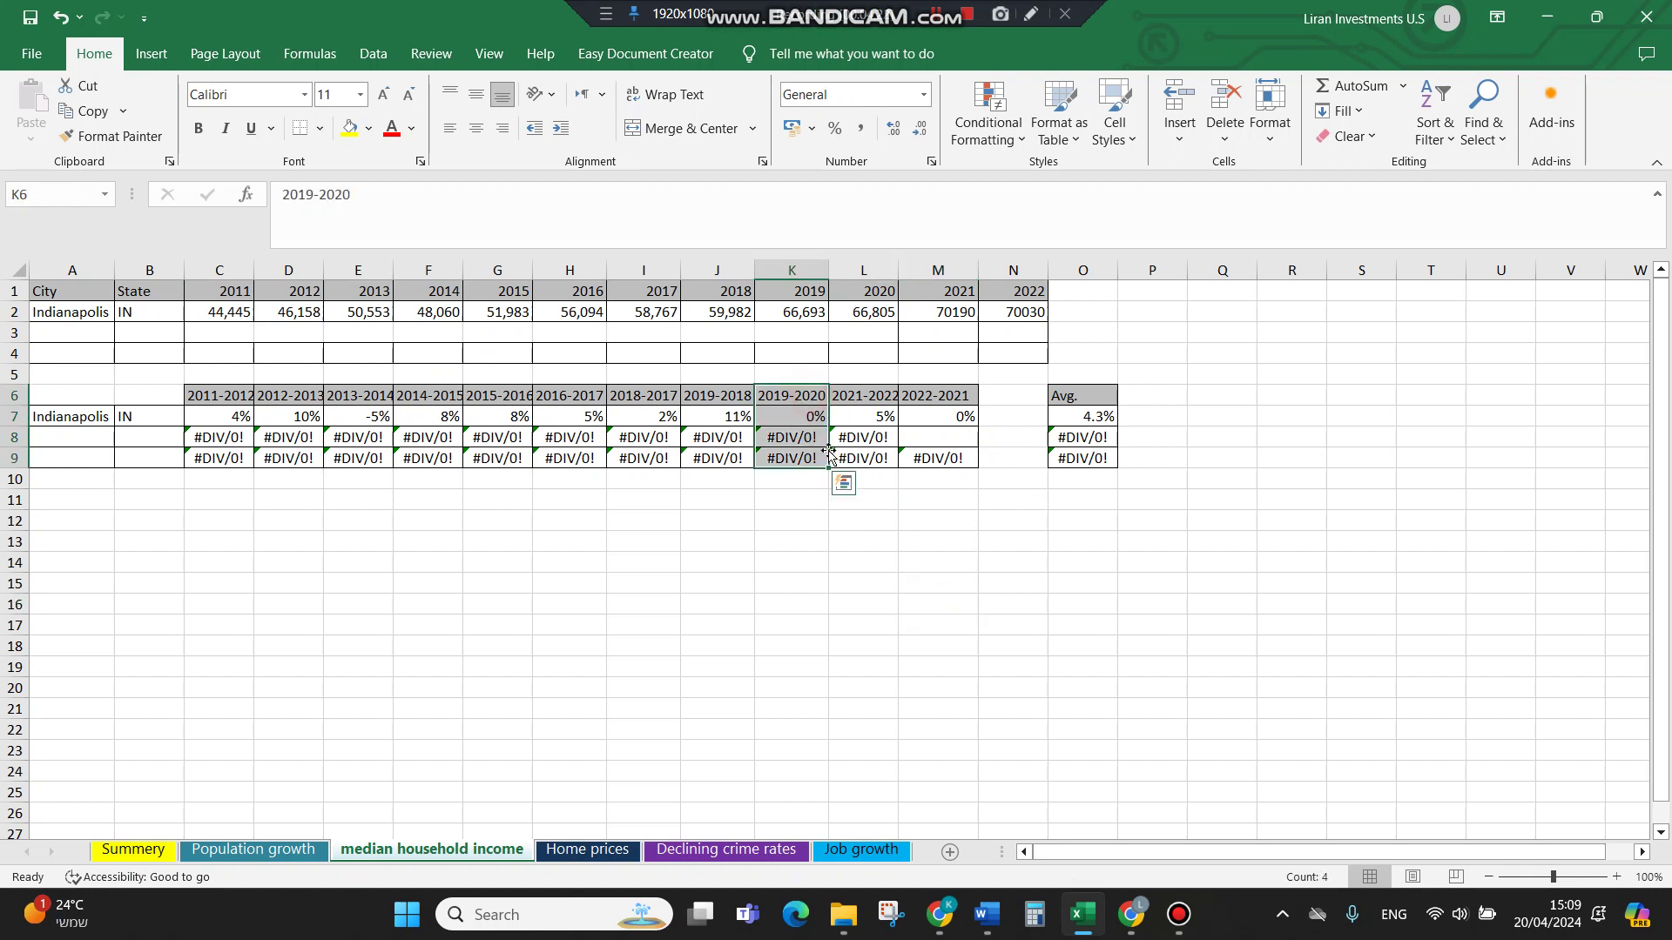
left_click_drag(938, 399, 951, 455, "ctrl")
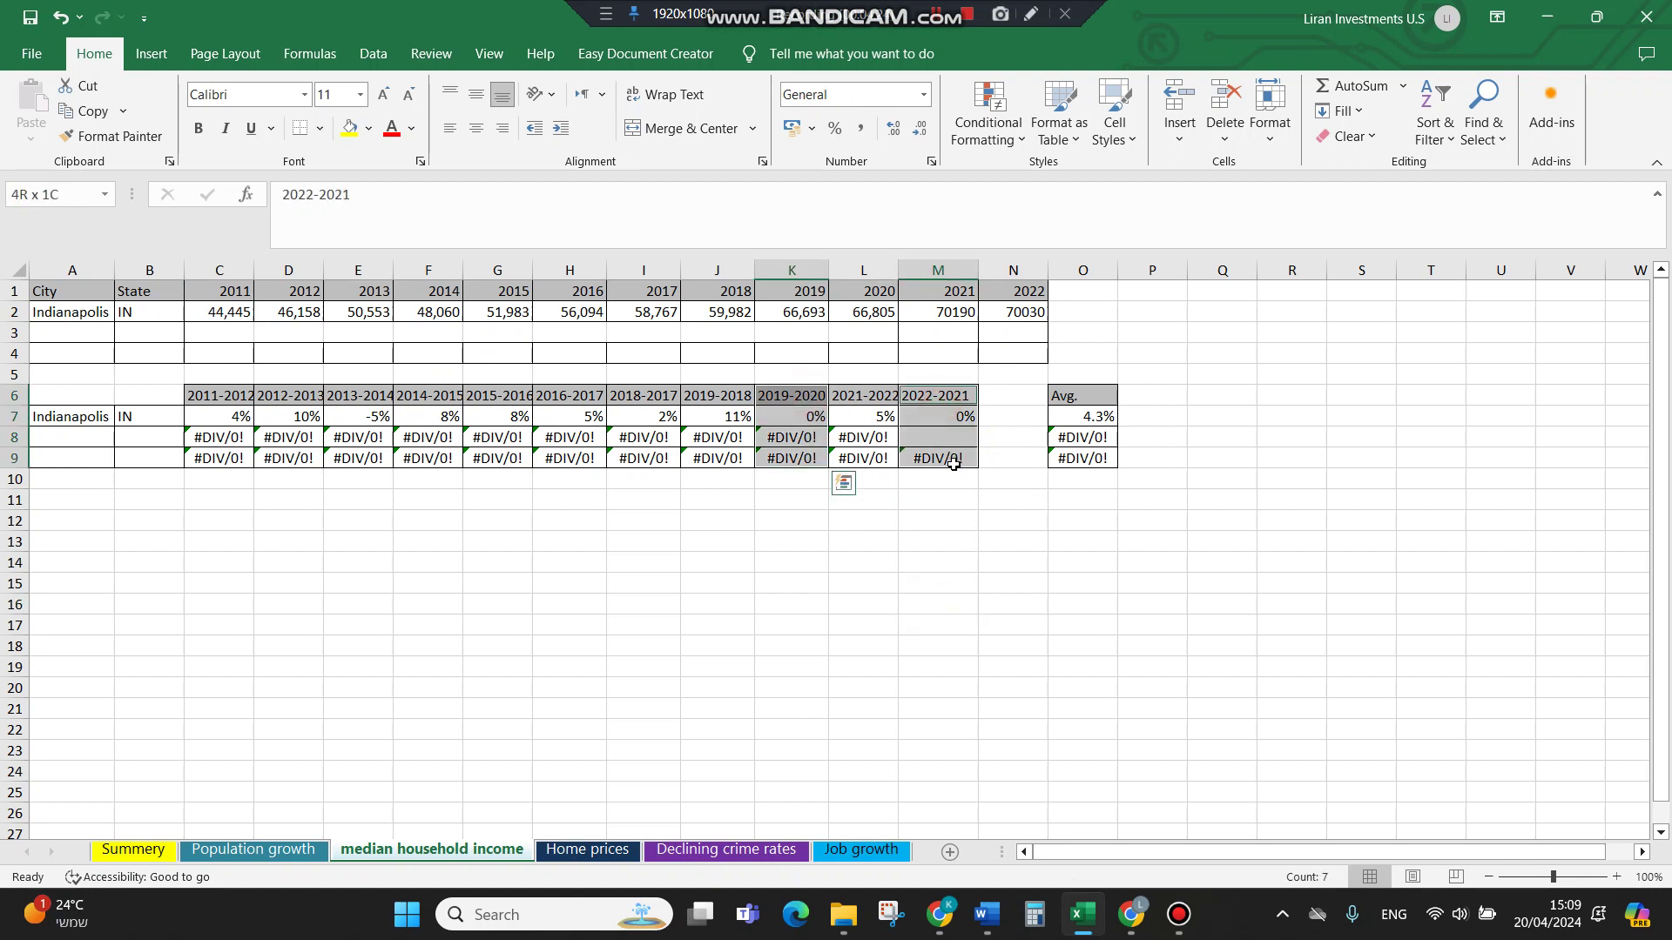
left_click(908, 554)
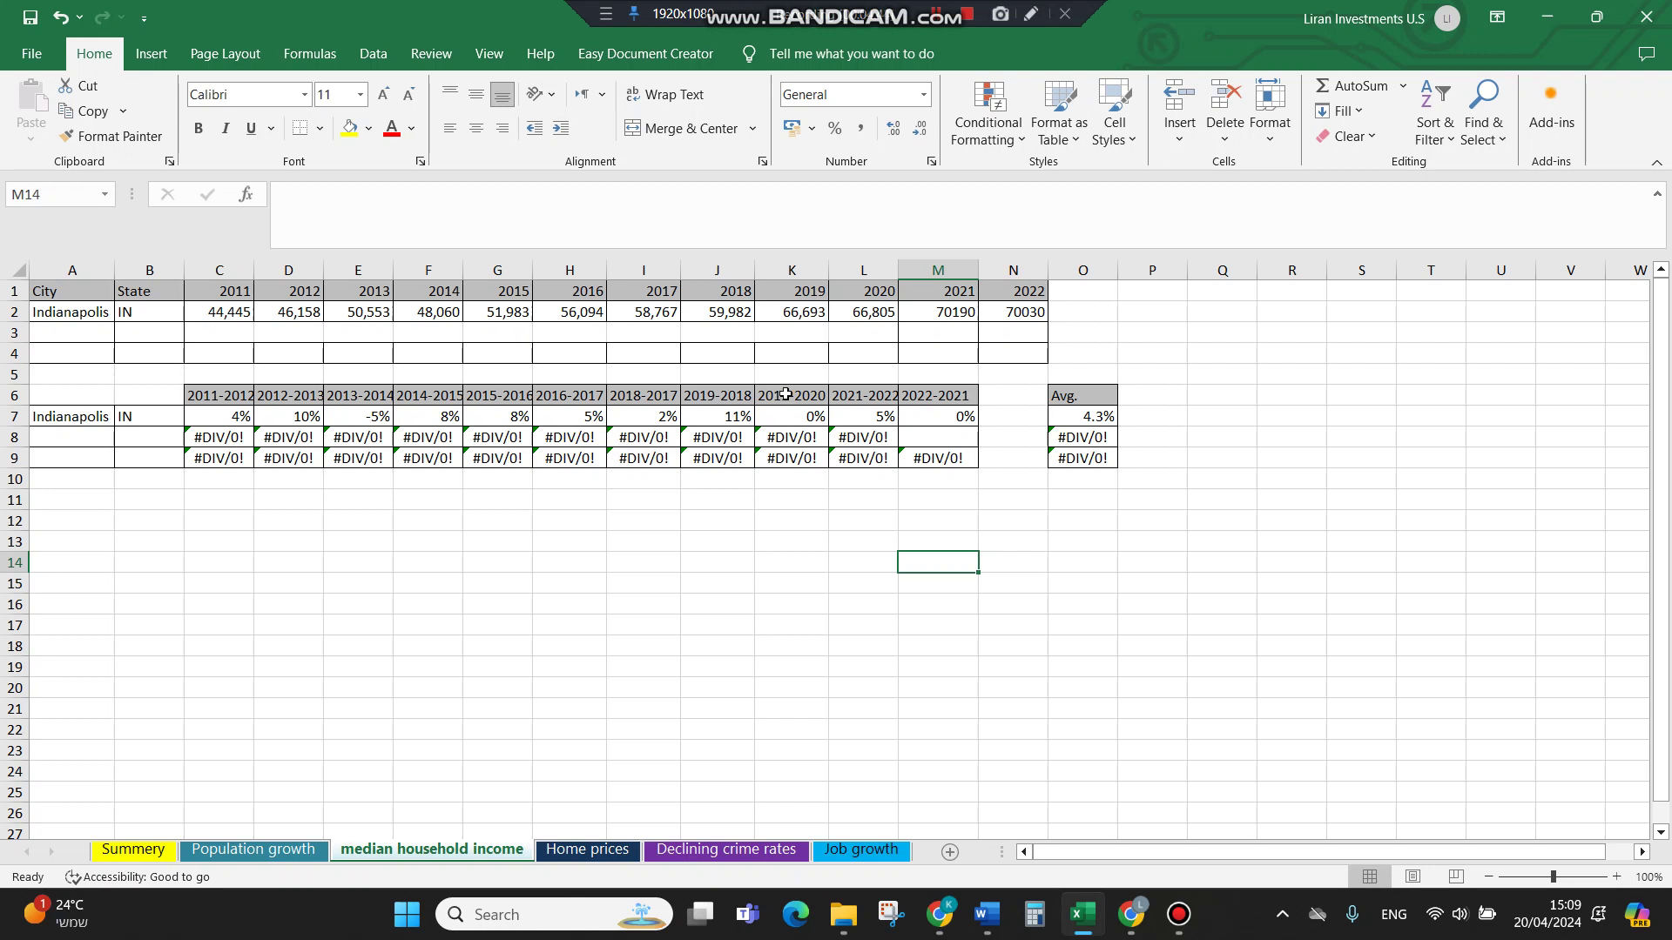
left_click_drag(882, 398, 882, 461)
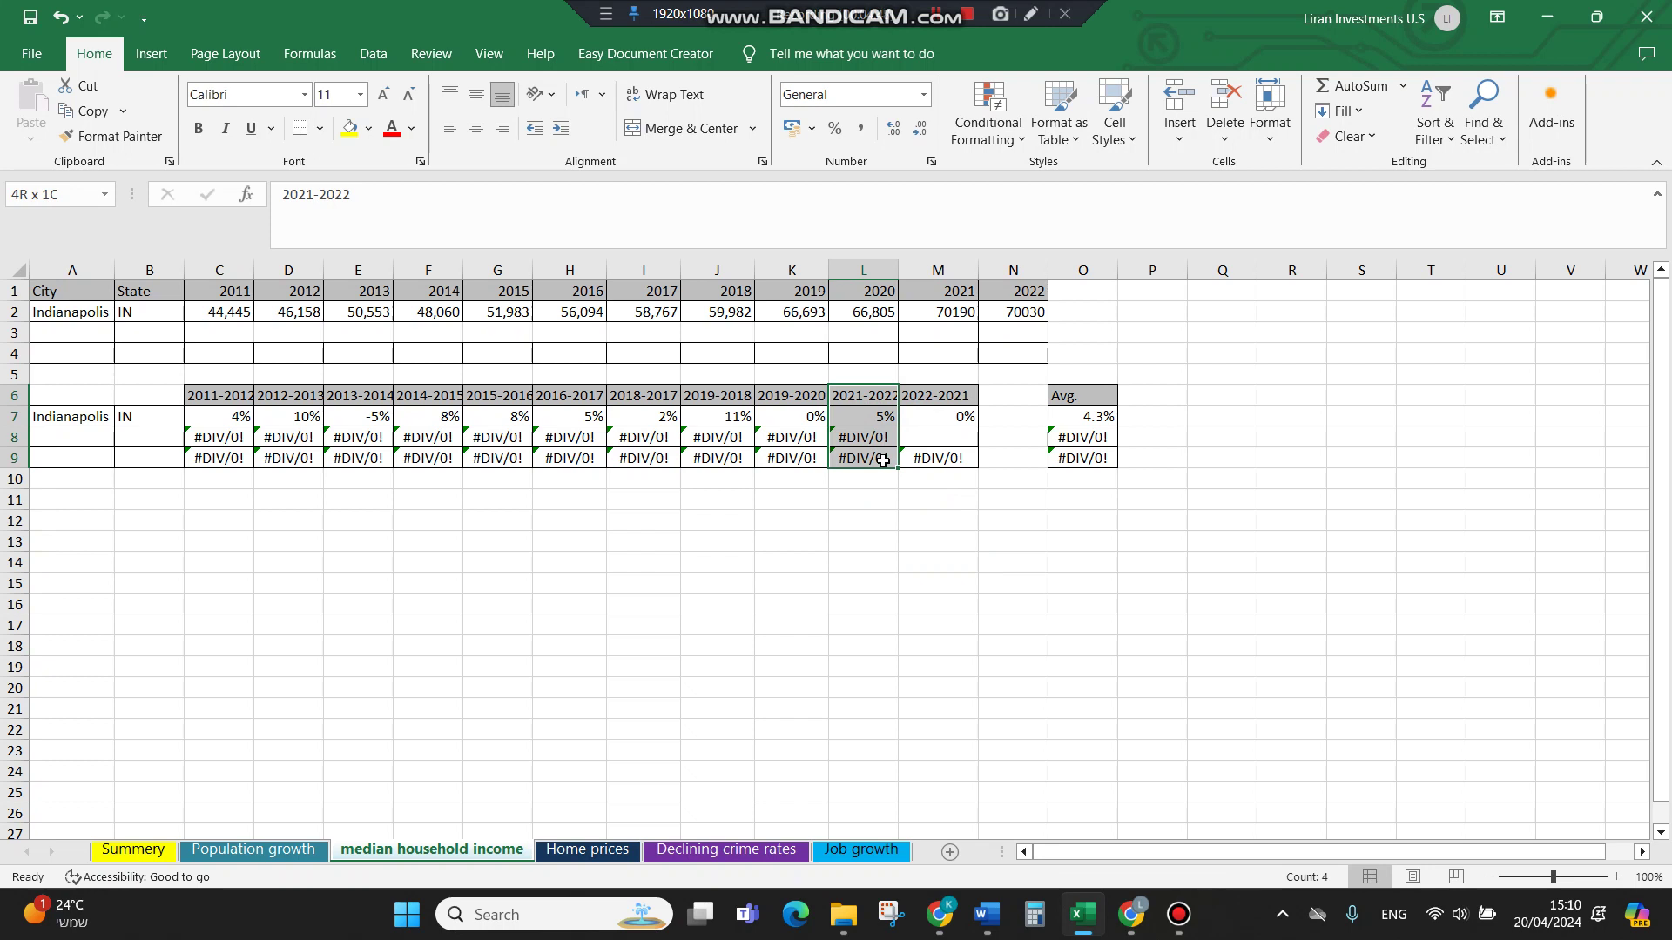
key("ctrl+v")
left_click_drag(969, 387, 969, 459)
key("ctrl+v")
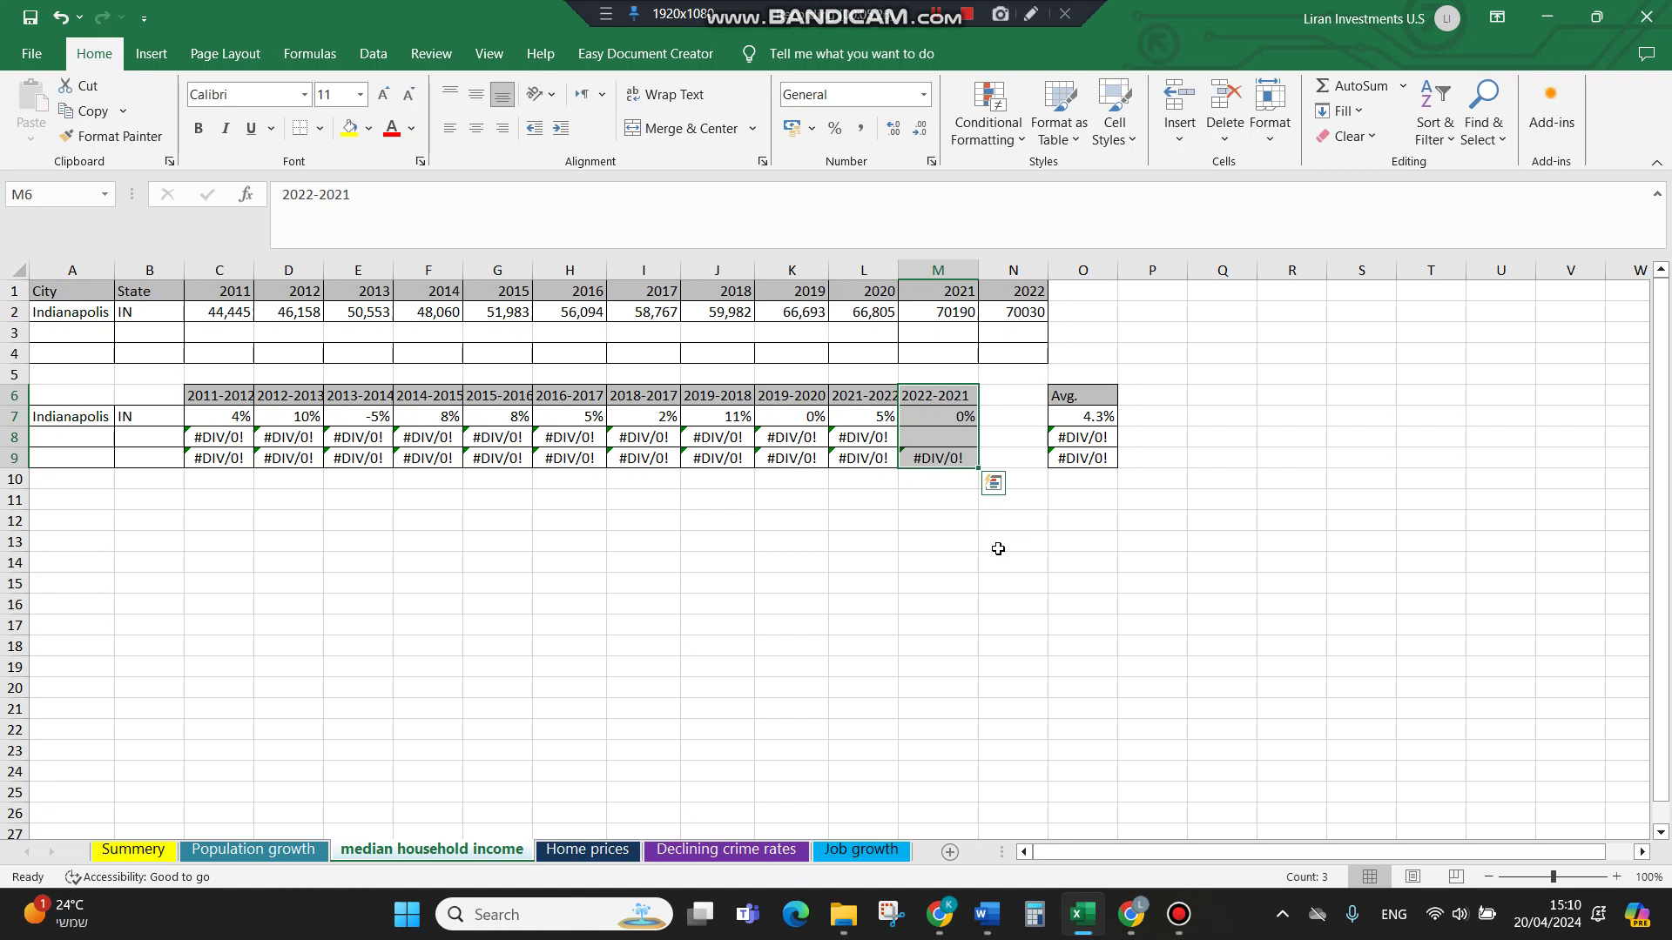
- On the Home prices sheet, examine the years 2015–2022, the average formula and the yearly price changes for Indianapolis
left_click(599, 851)
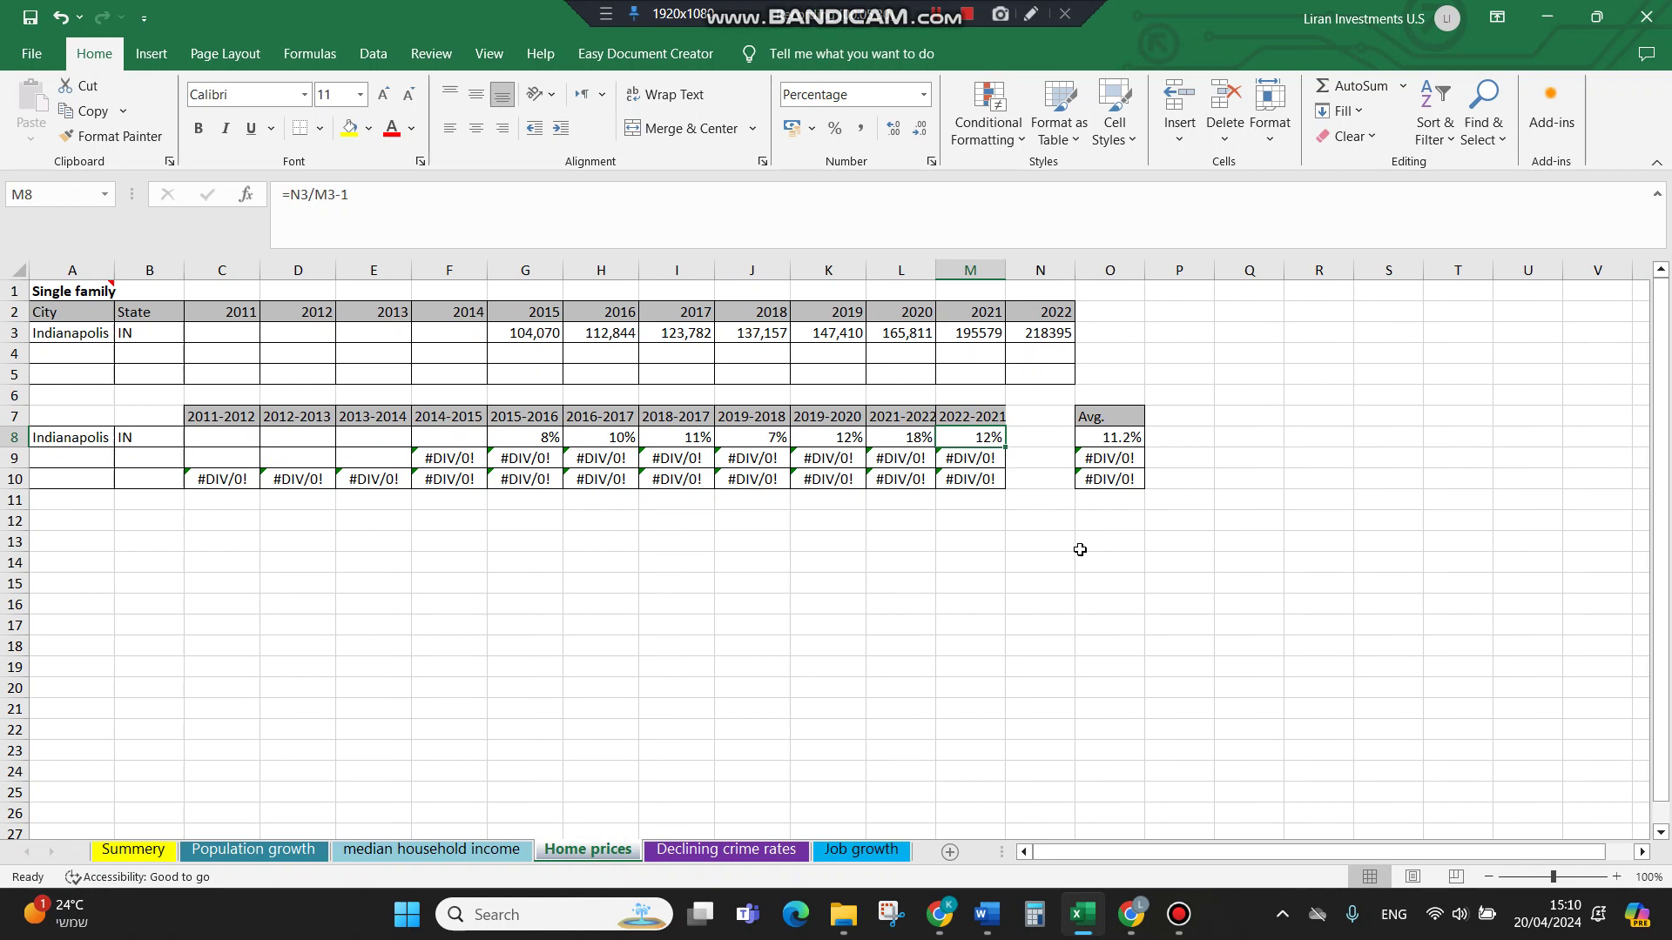
left_click_drag(1048, 314, 514, 316)
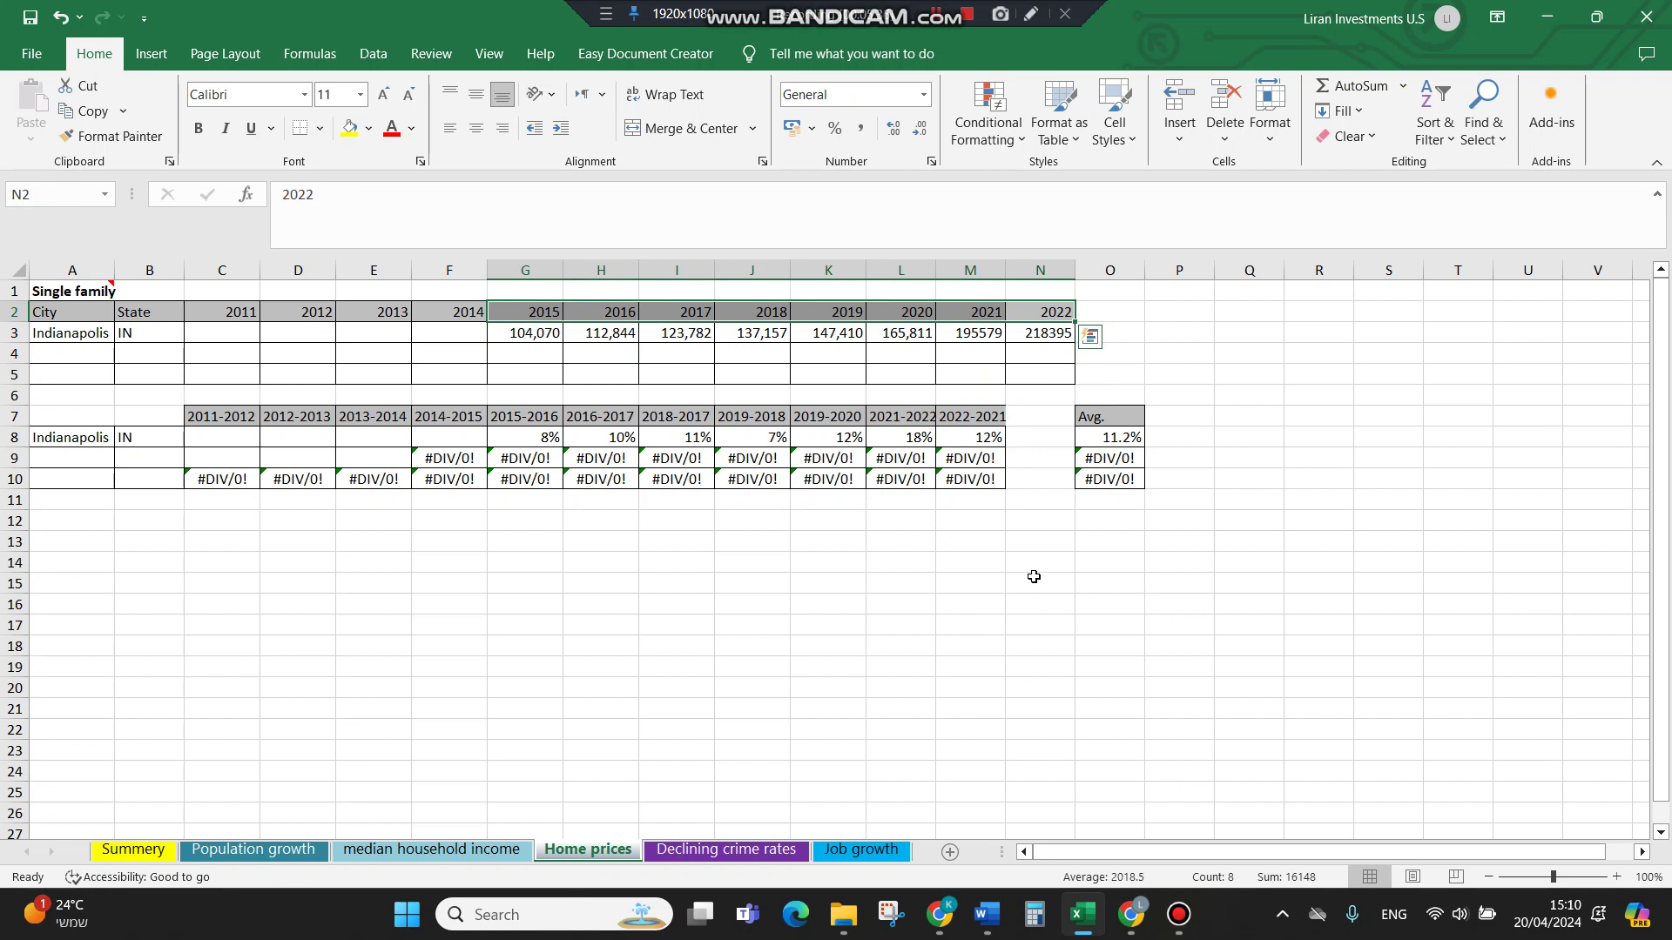
left_click(1104, 442)
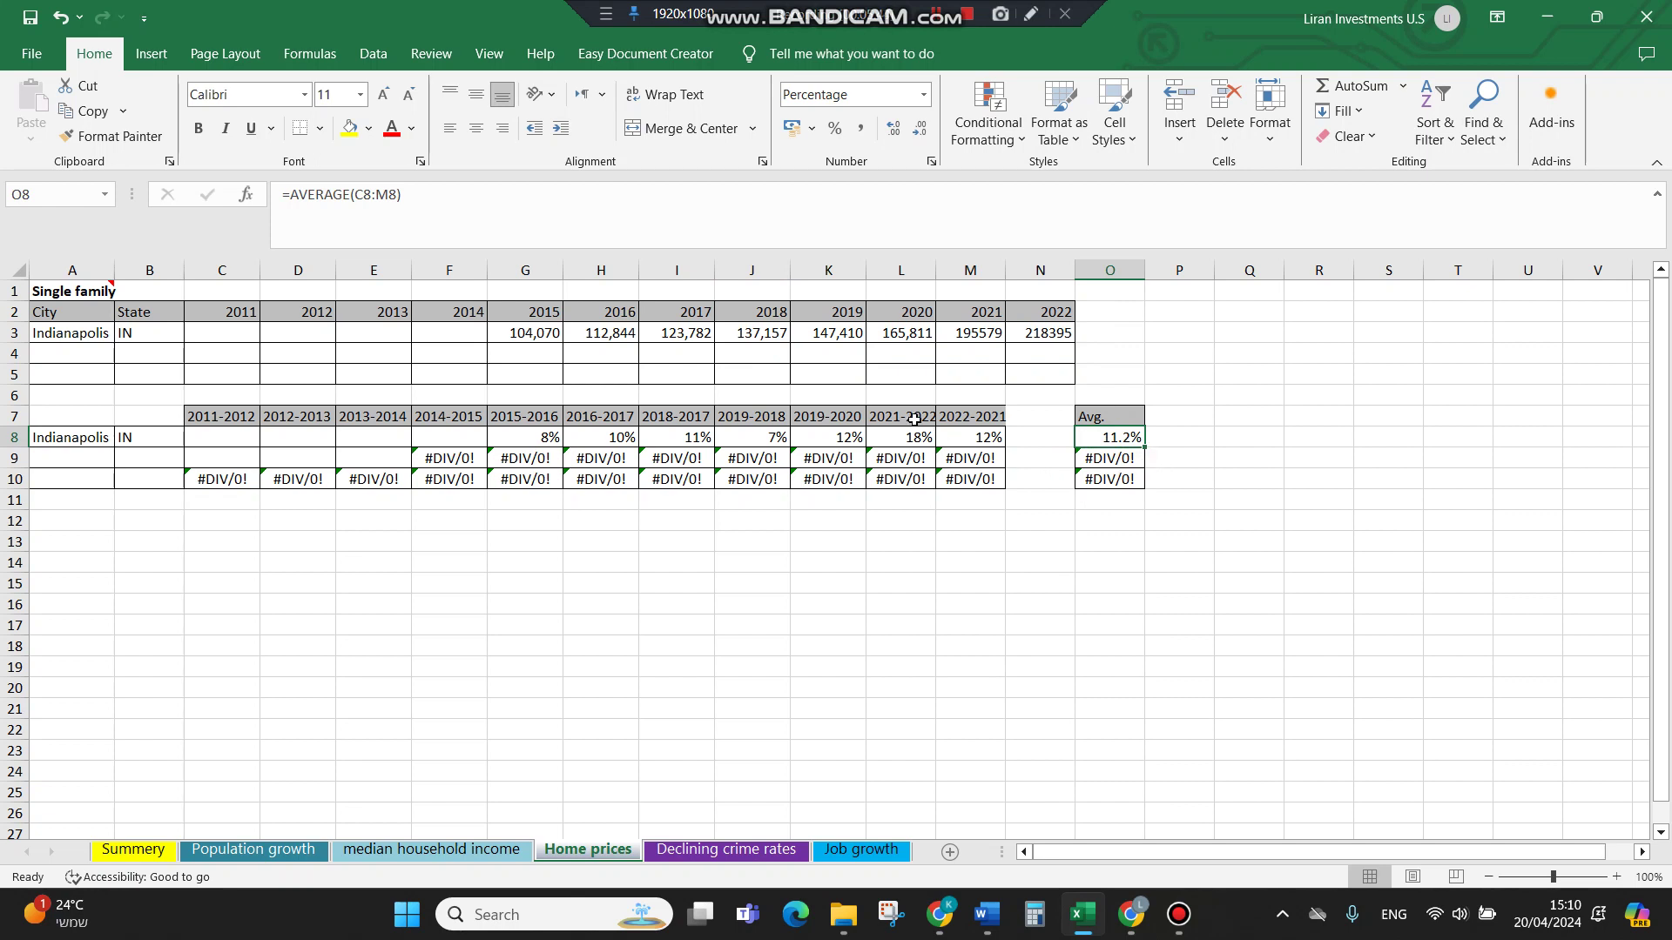
left_click_drag(918, 422, 914, 485)
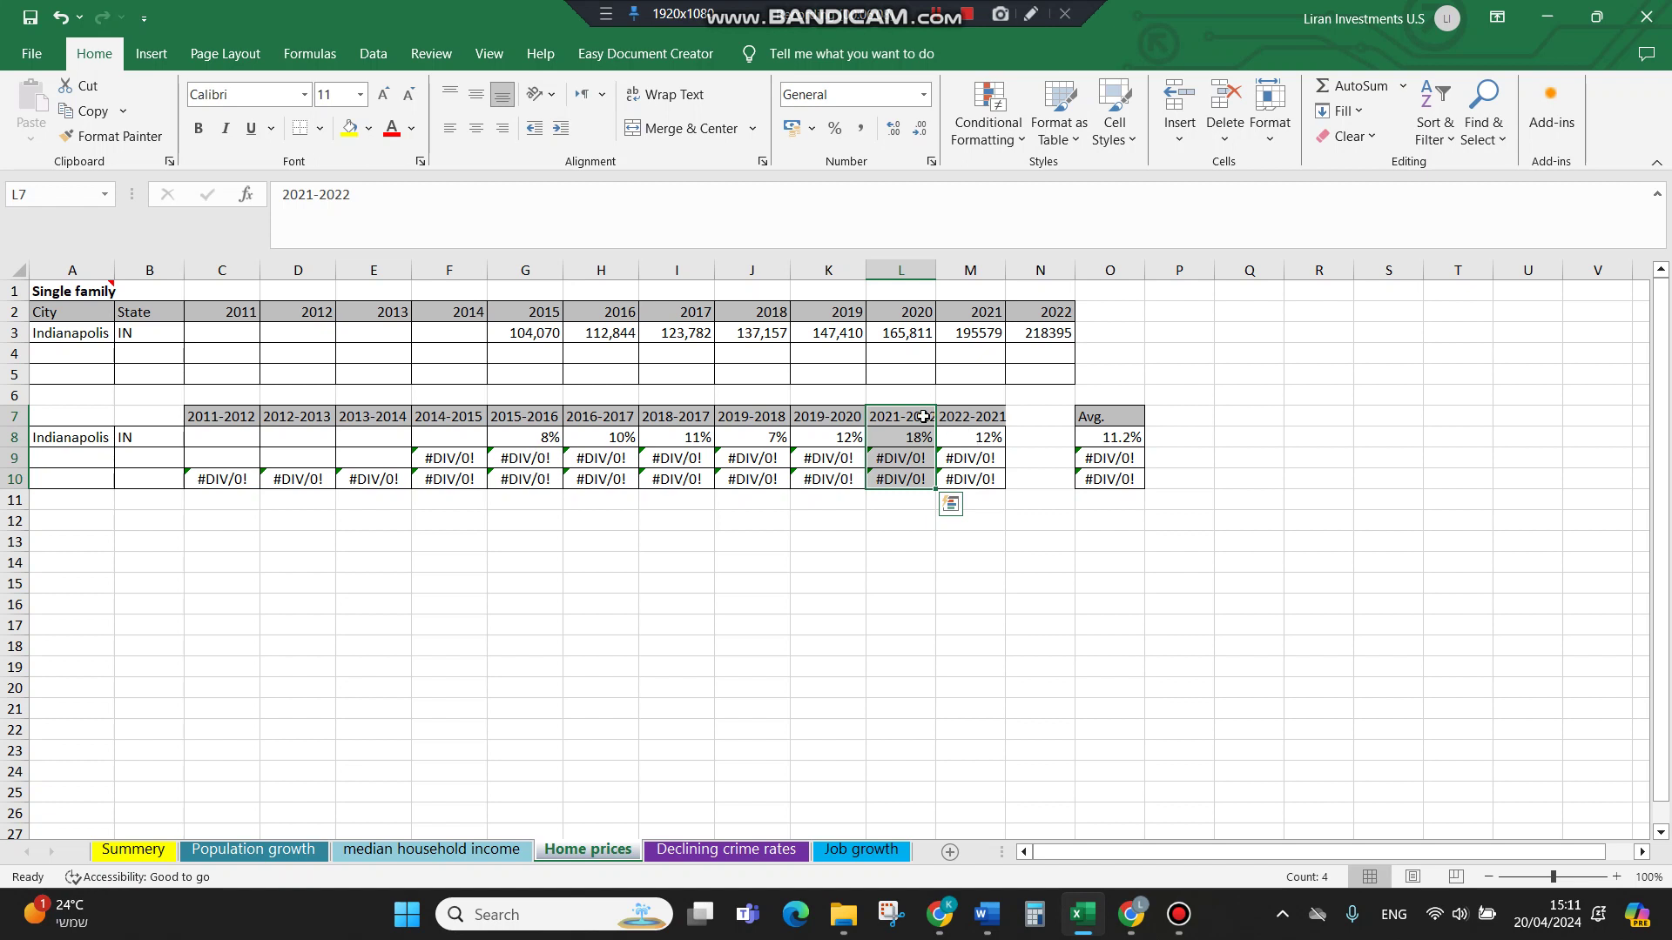
left_click_drag(962, 418, 967, 435)
left_click(968, 437)
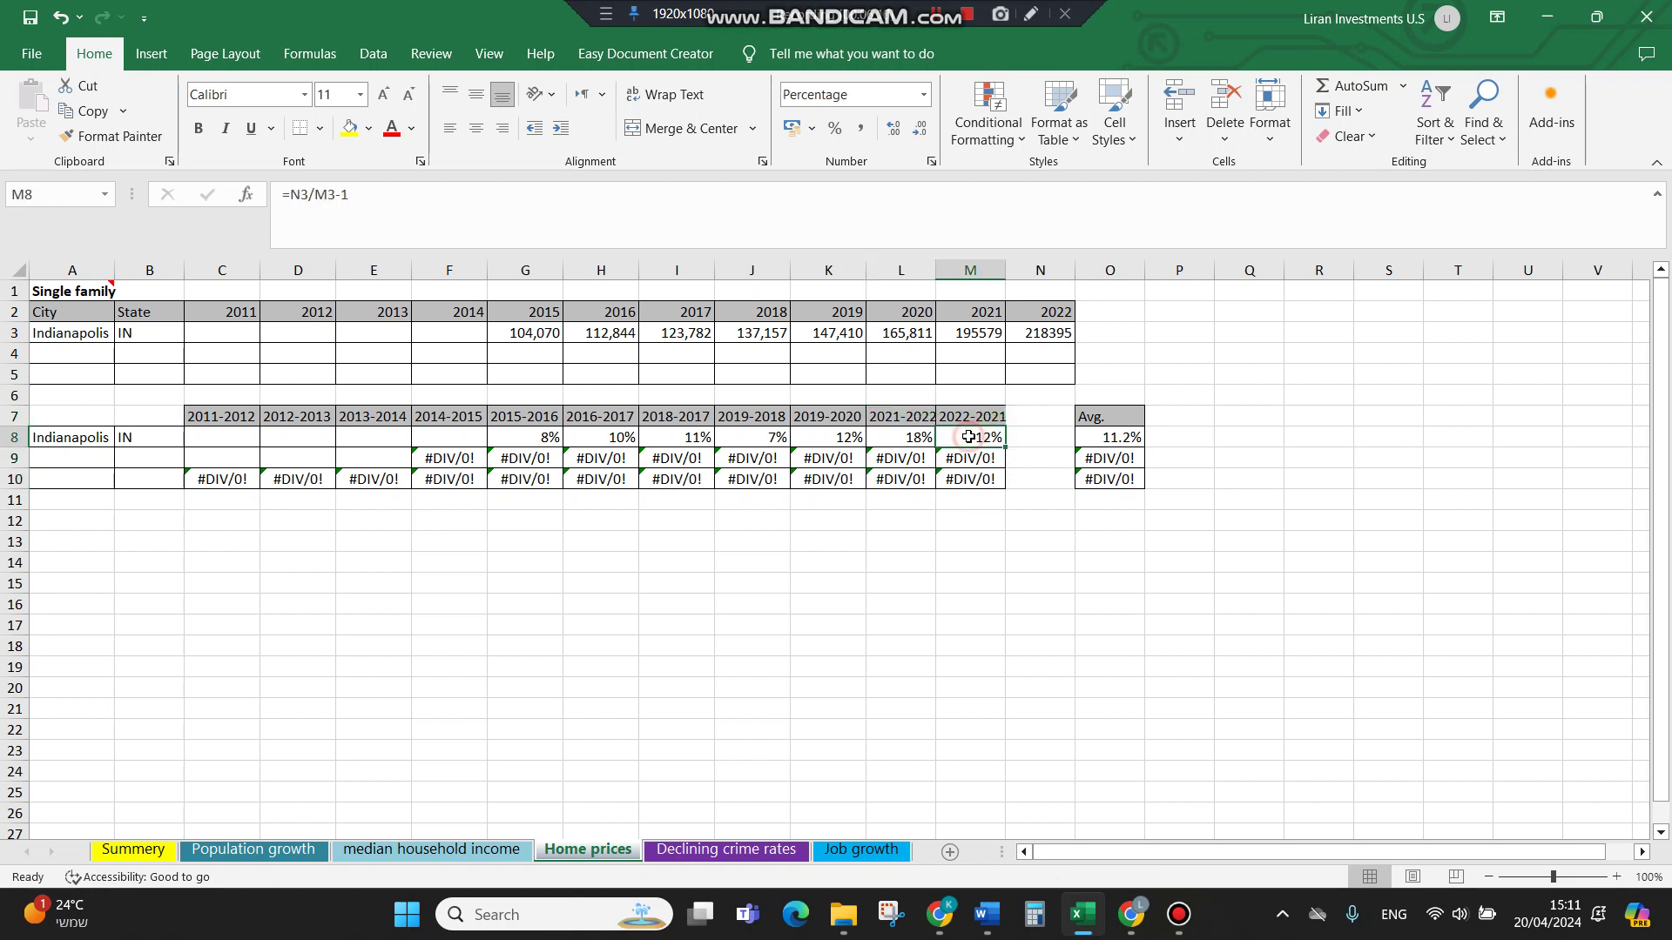
left_click(1030, 436)
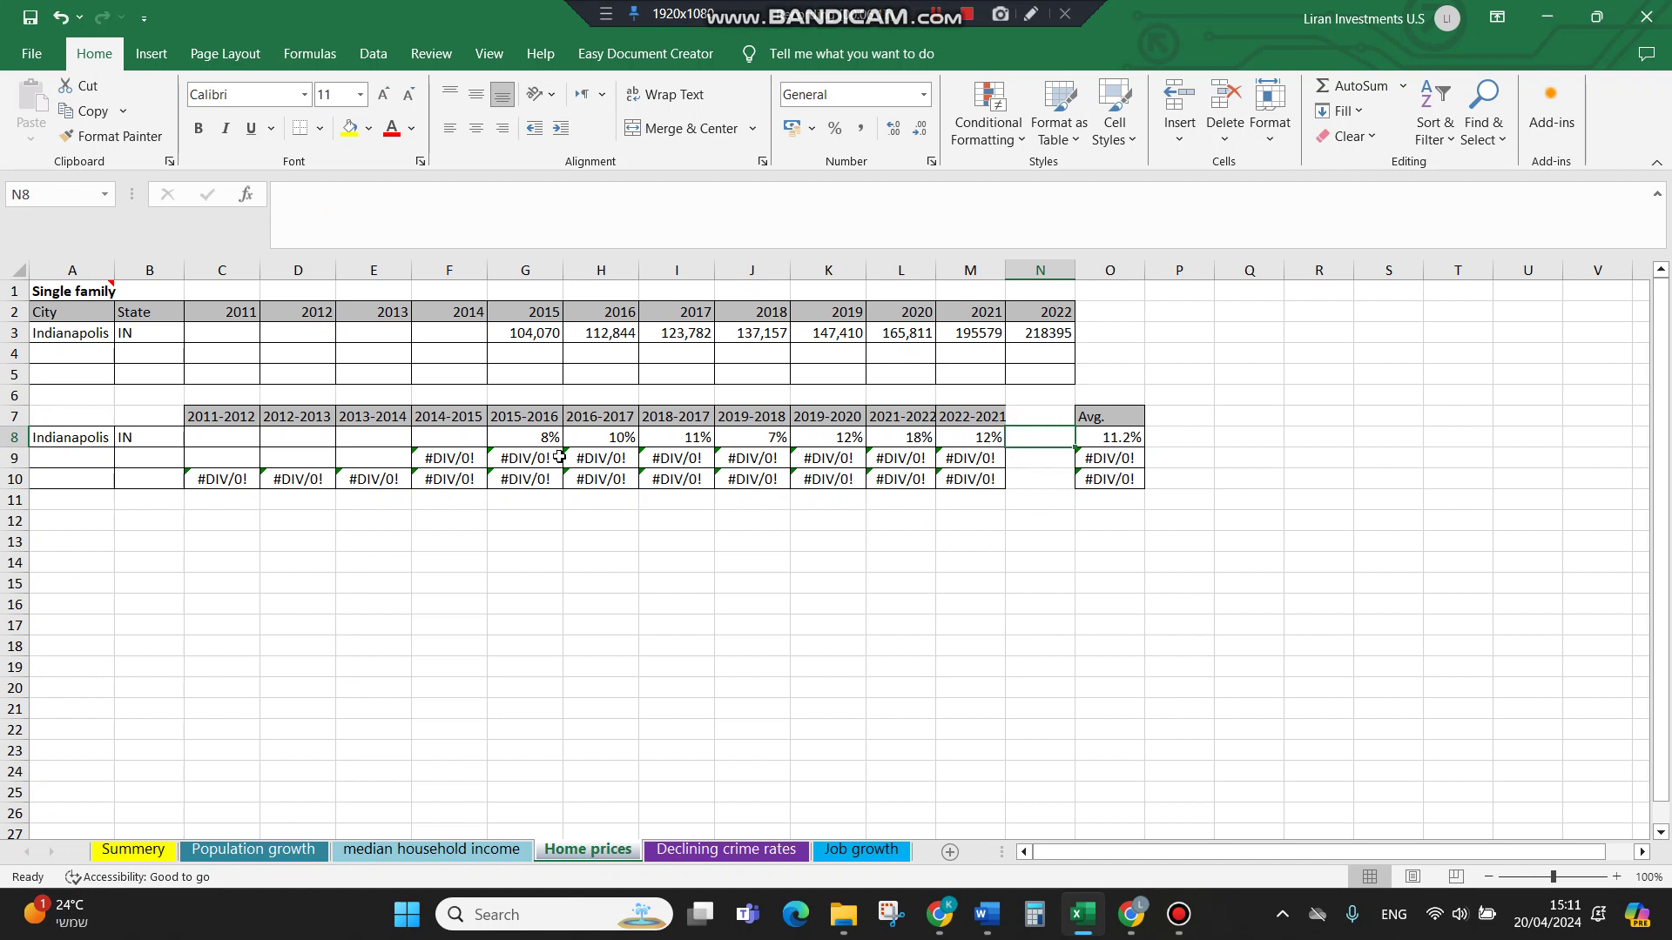
left_click_drag(530, 435, 786, 438)
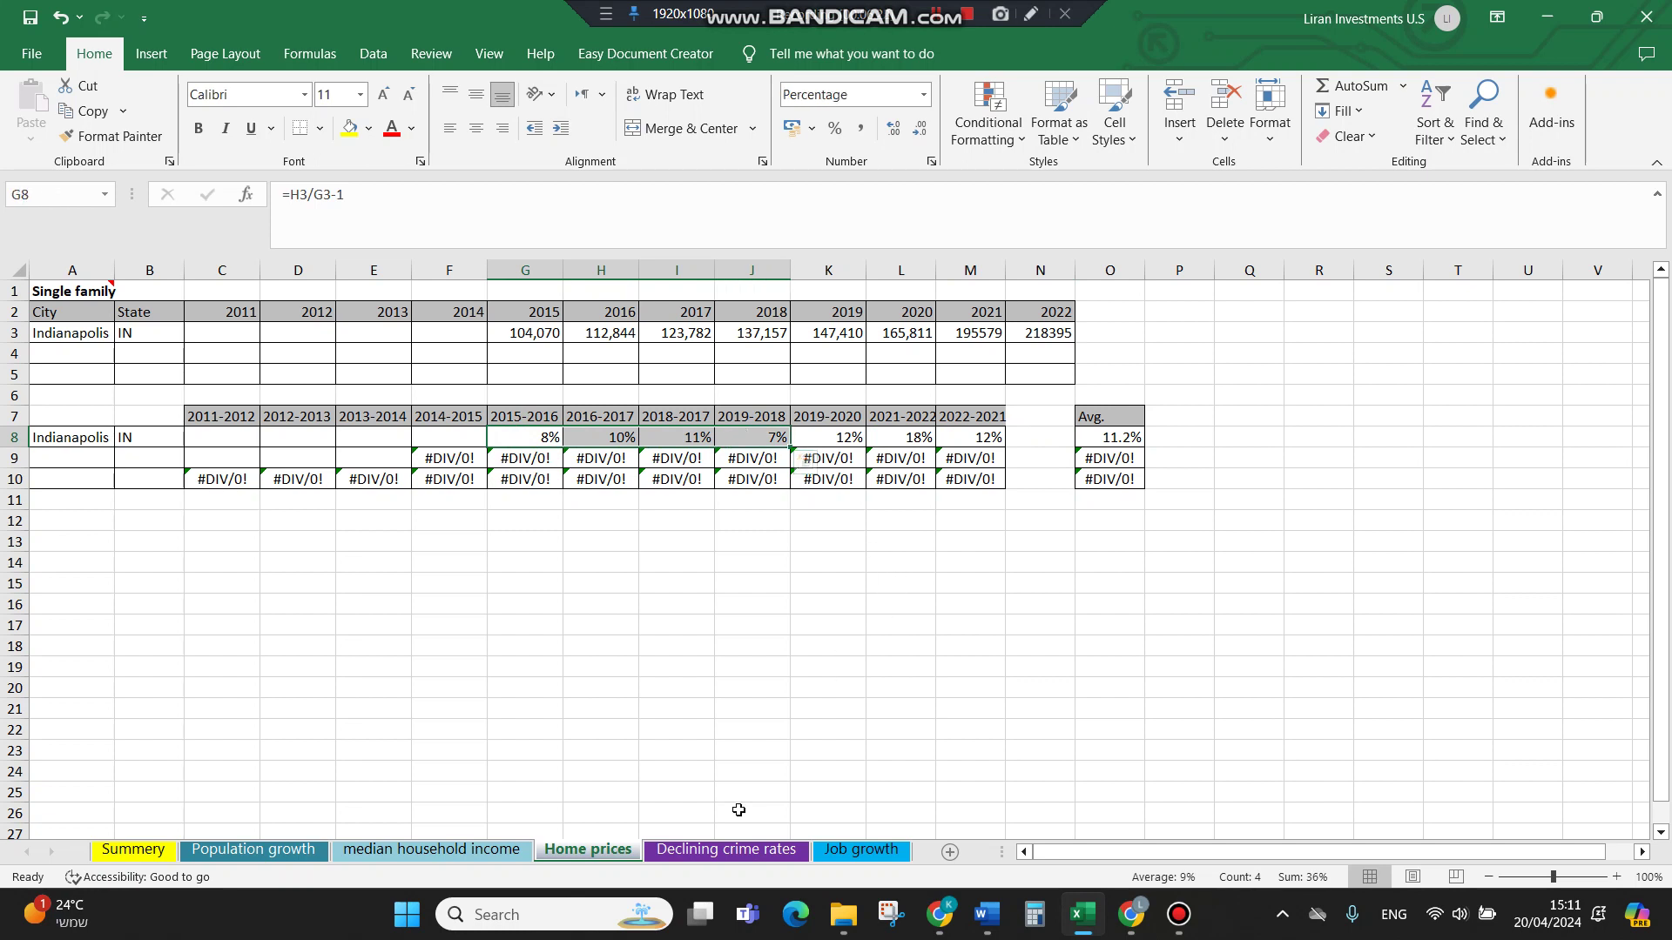
- Check the Indianapolis average formula on the Declining crime rates sheet and the Indianapolis job growth cell on the Summery sheet
left_click(726, 850)
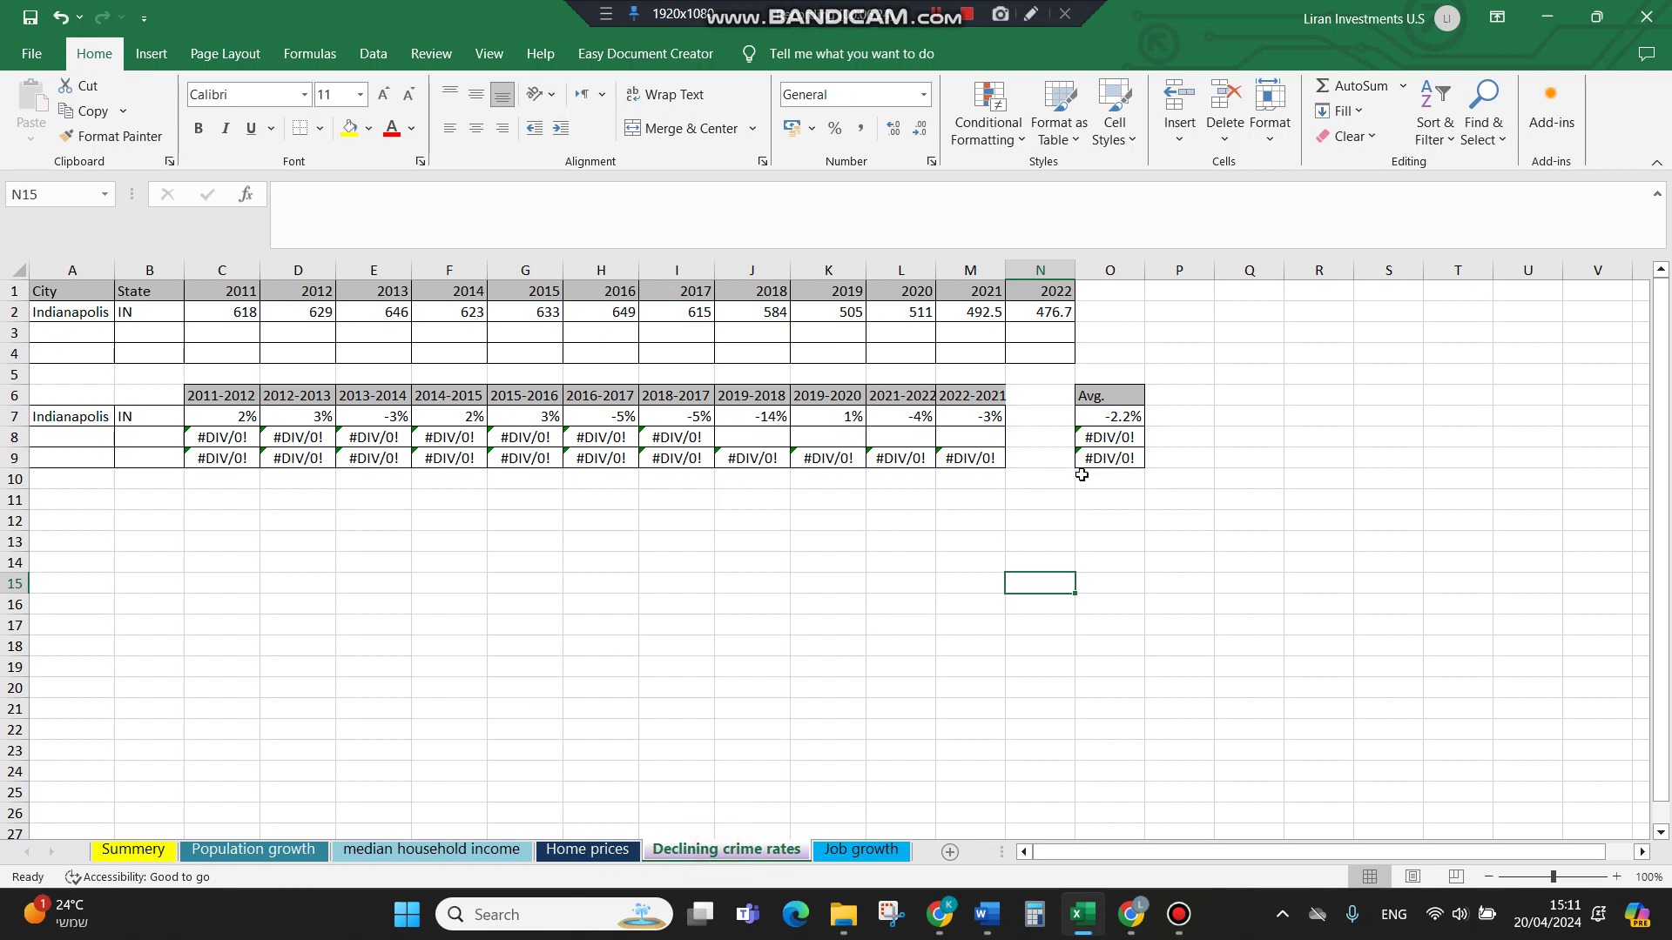
left_click(1100, 421)
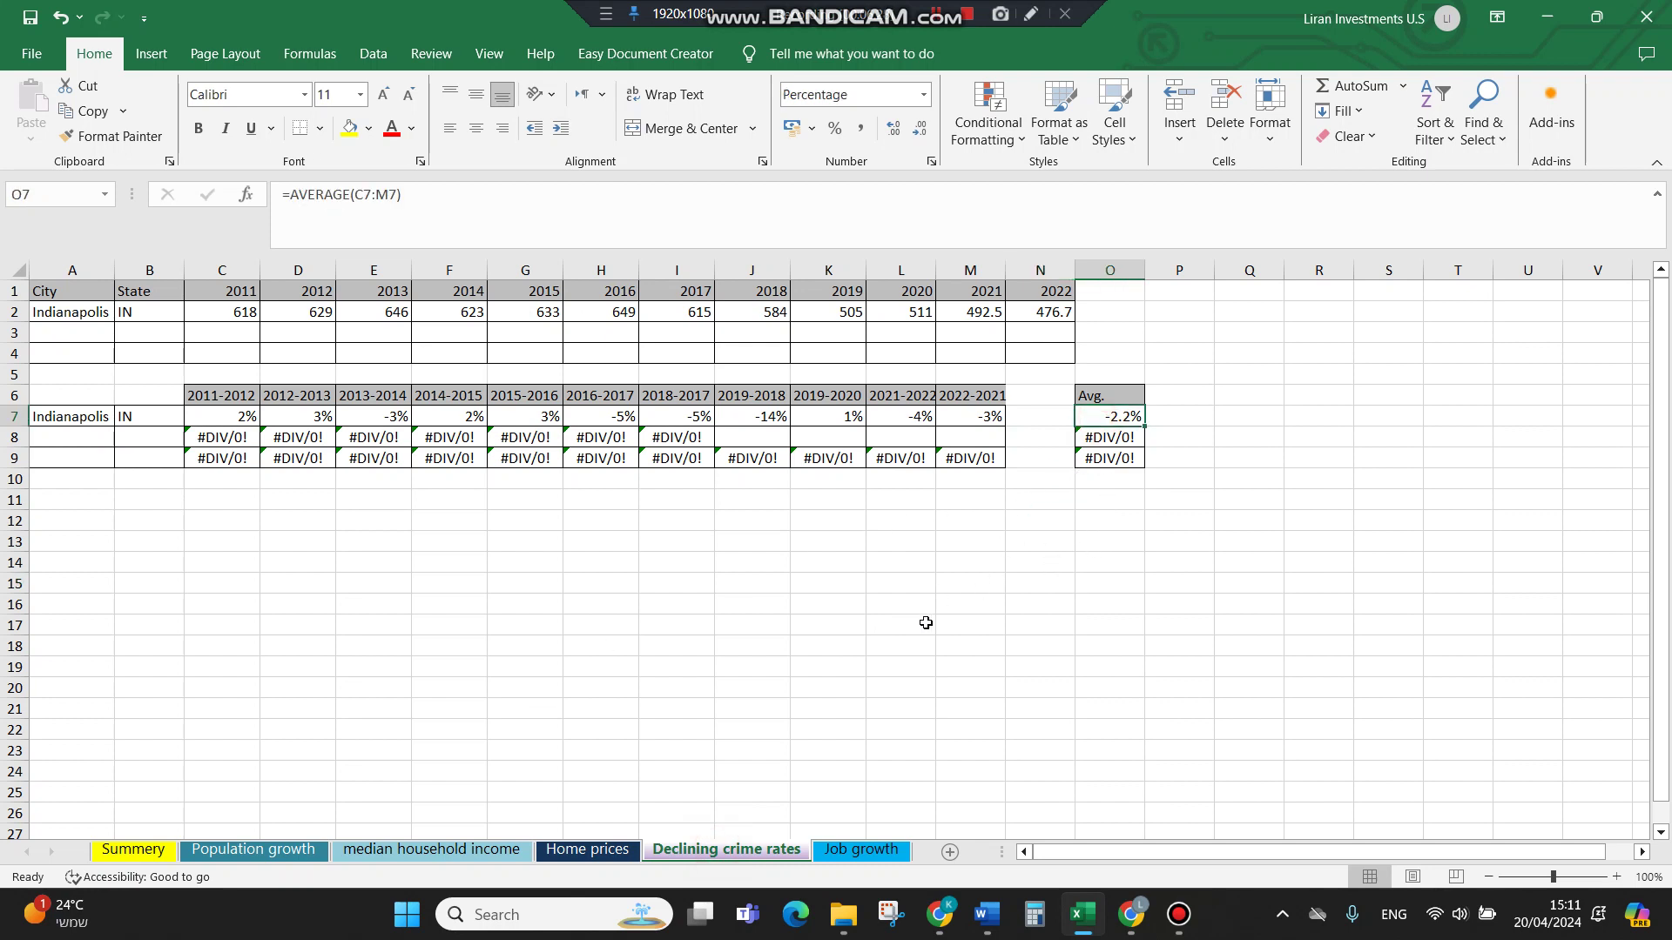
left_click(846, 853)
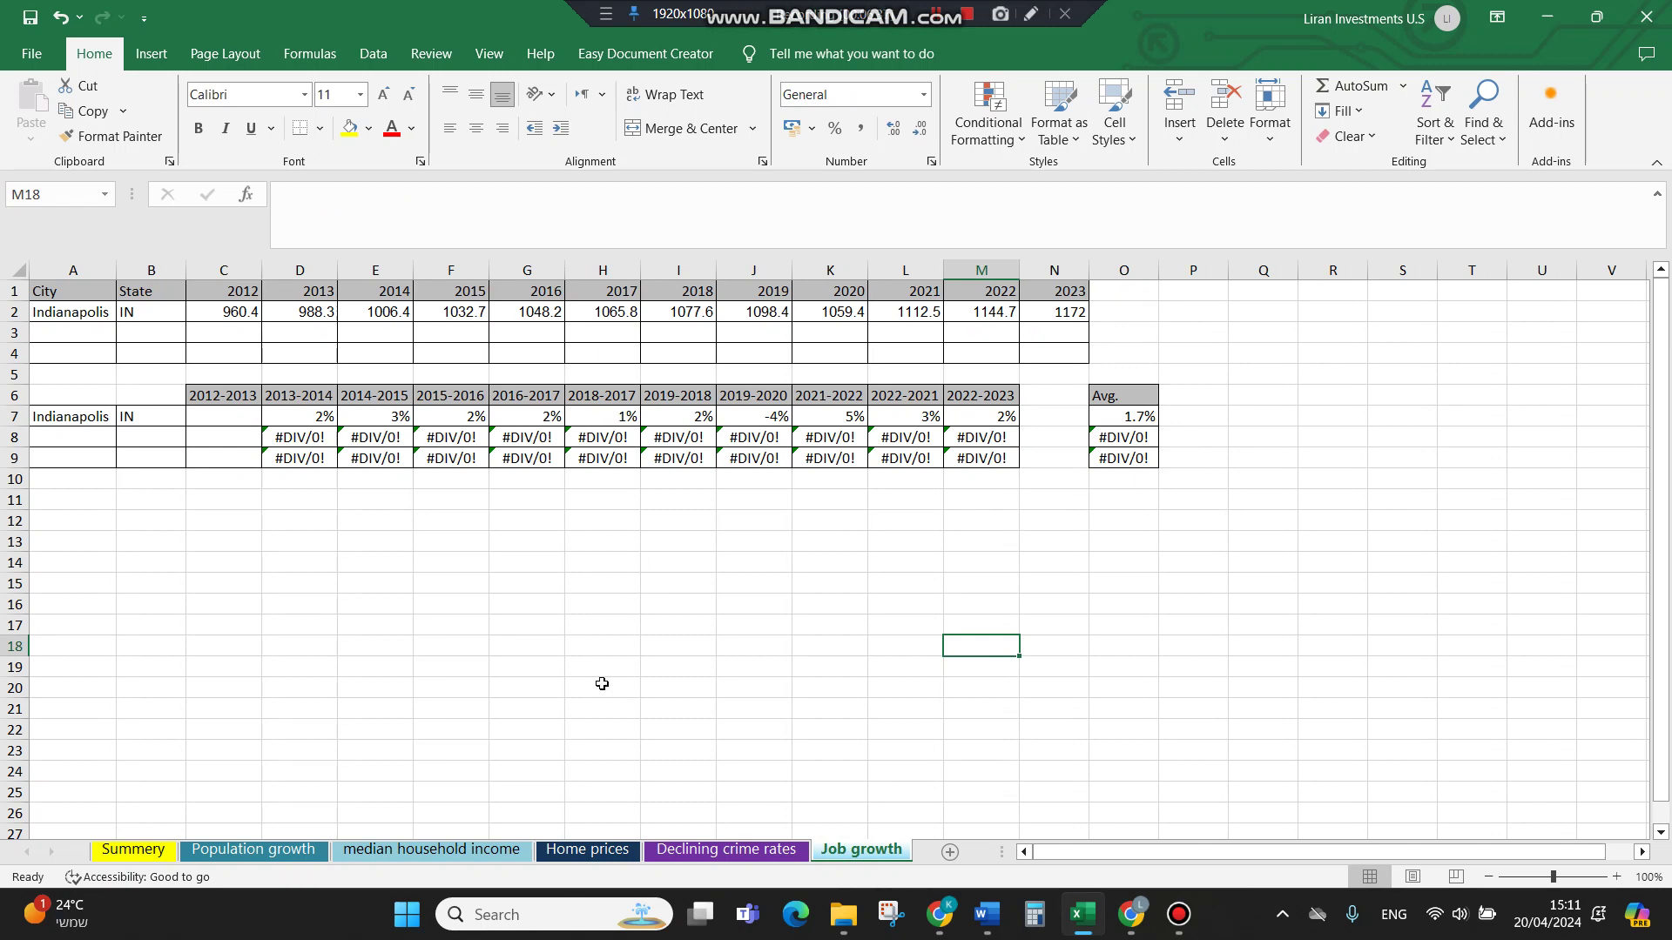
left_click(126, 850)
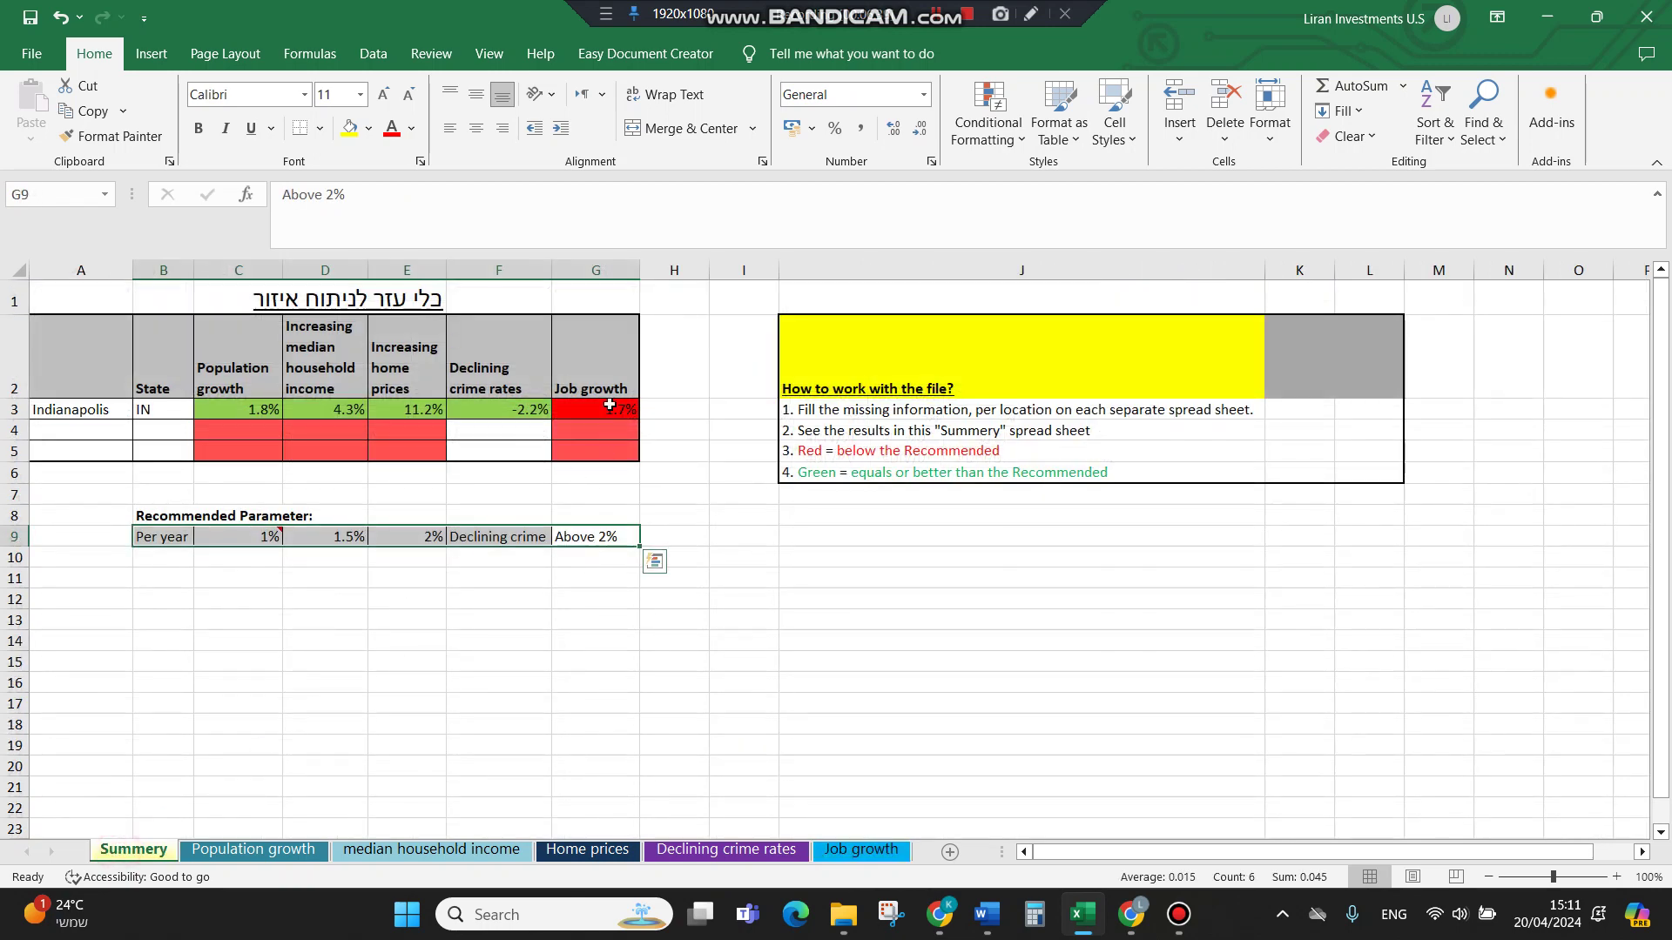
left_click(610, 411)
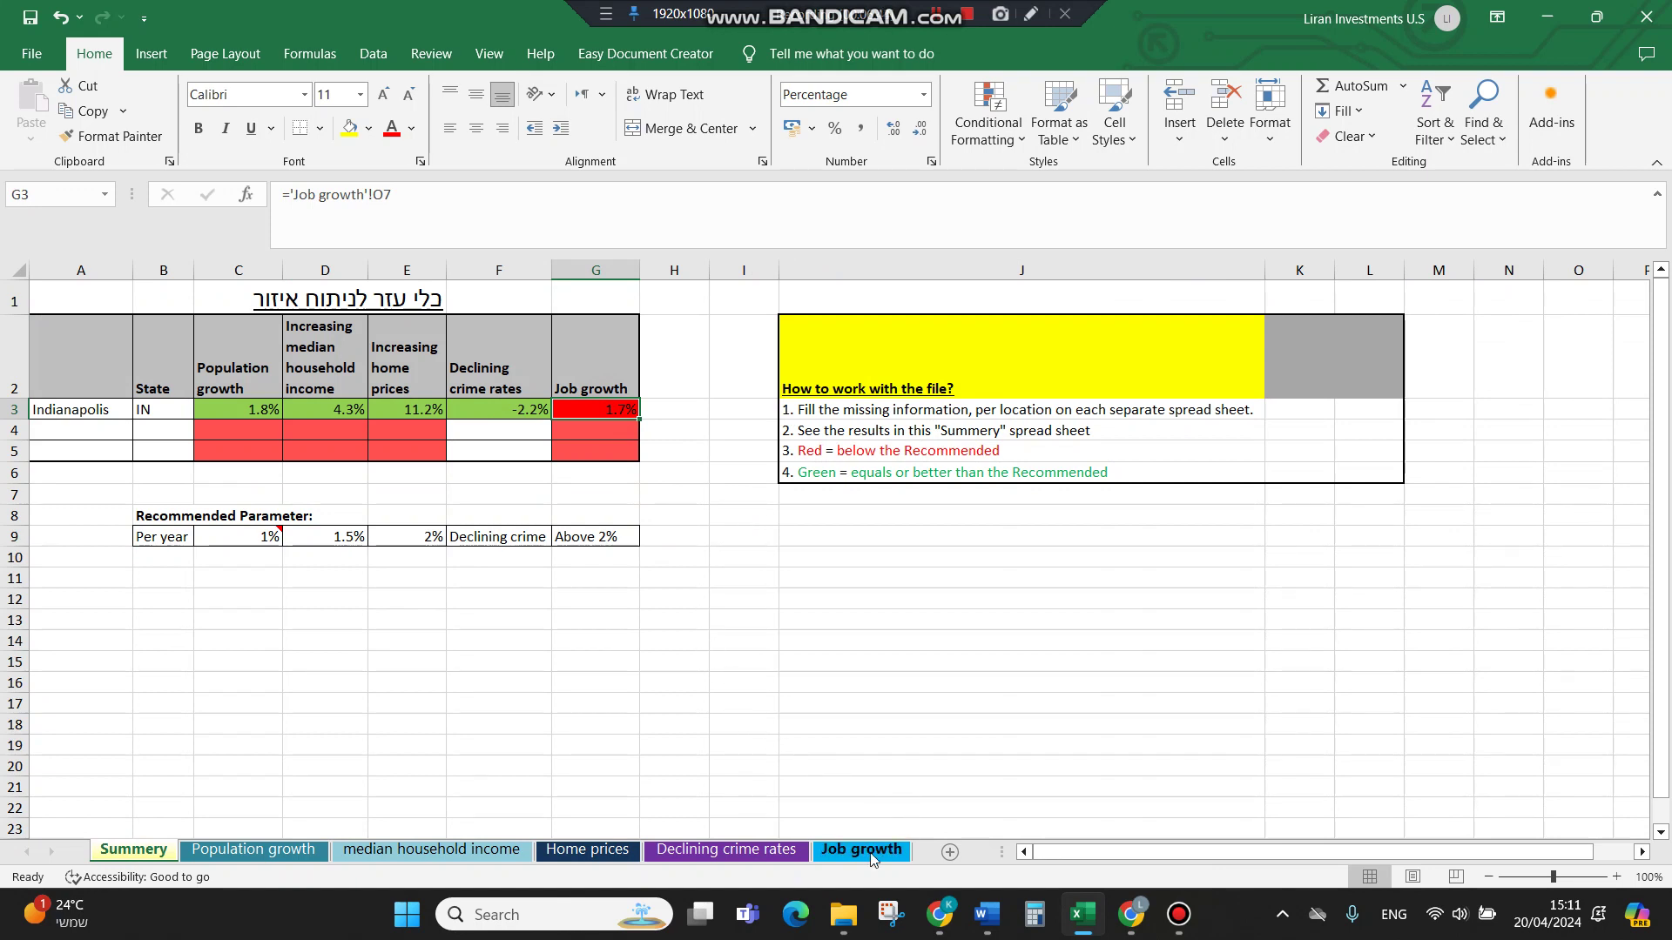
- On the Job growth sheet, compare the 2019-2020 Indianapolis change with the 2013-2019 and 2021-2023 changes, and return to the Summery sheet
left_click(862, 851)
left_click(757, 421)
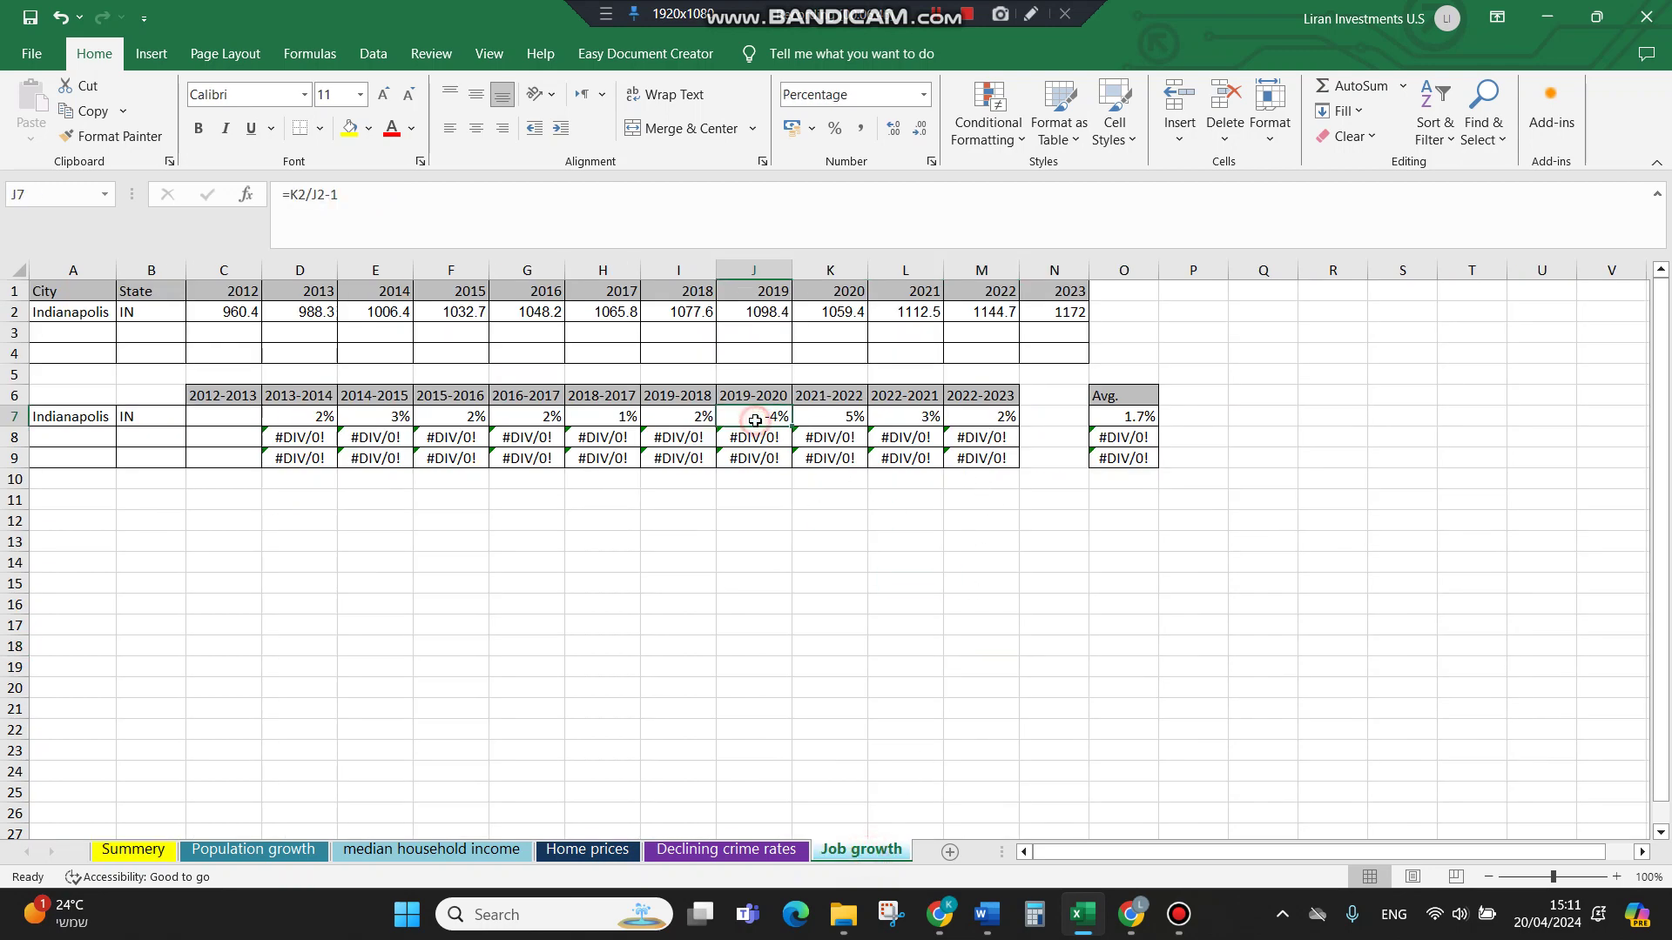
left_click_drag(772, 383, 755, 451)
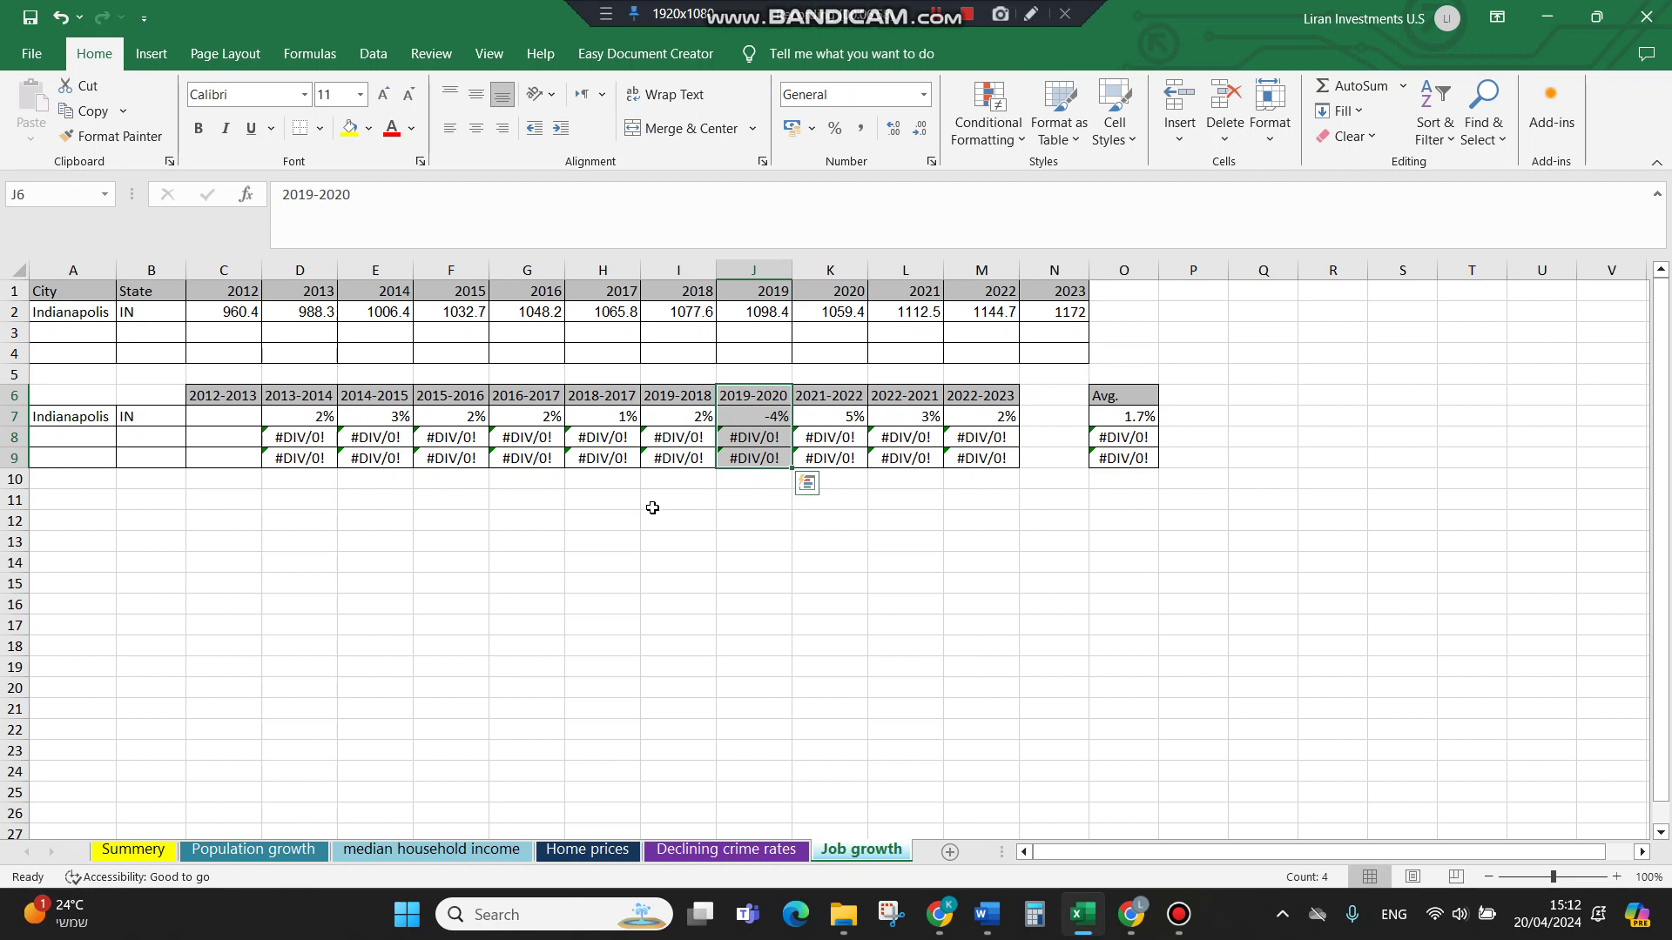
left_click_drag(305, 417, 694, 412)
left_click_drag(835, 417, 977, 415)
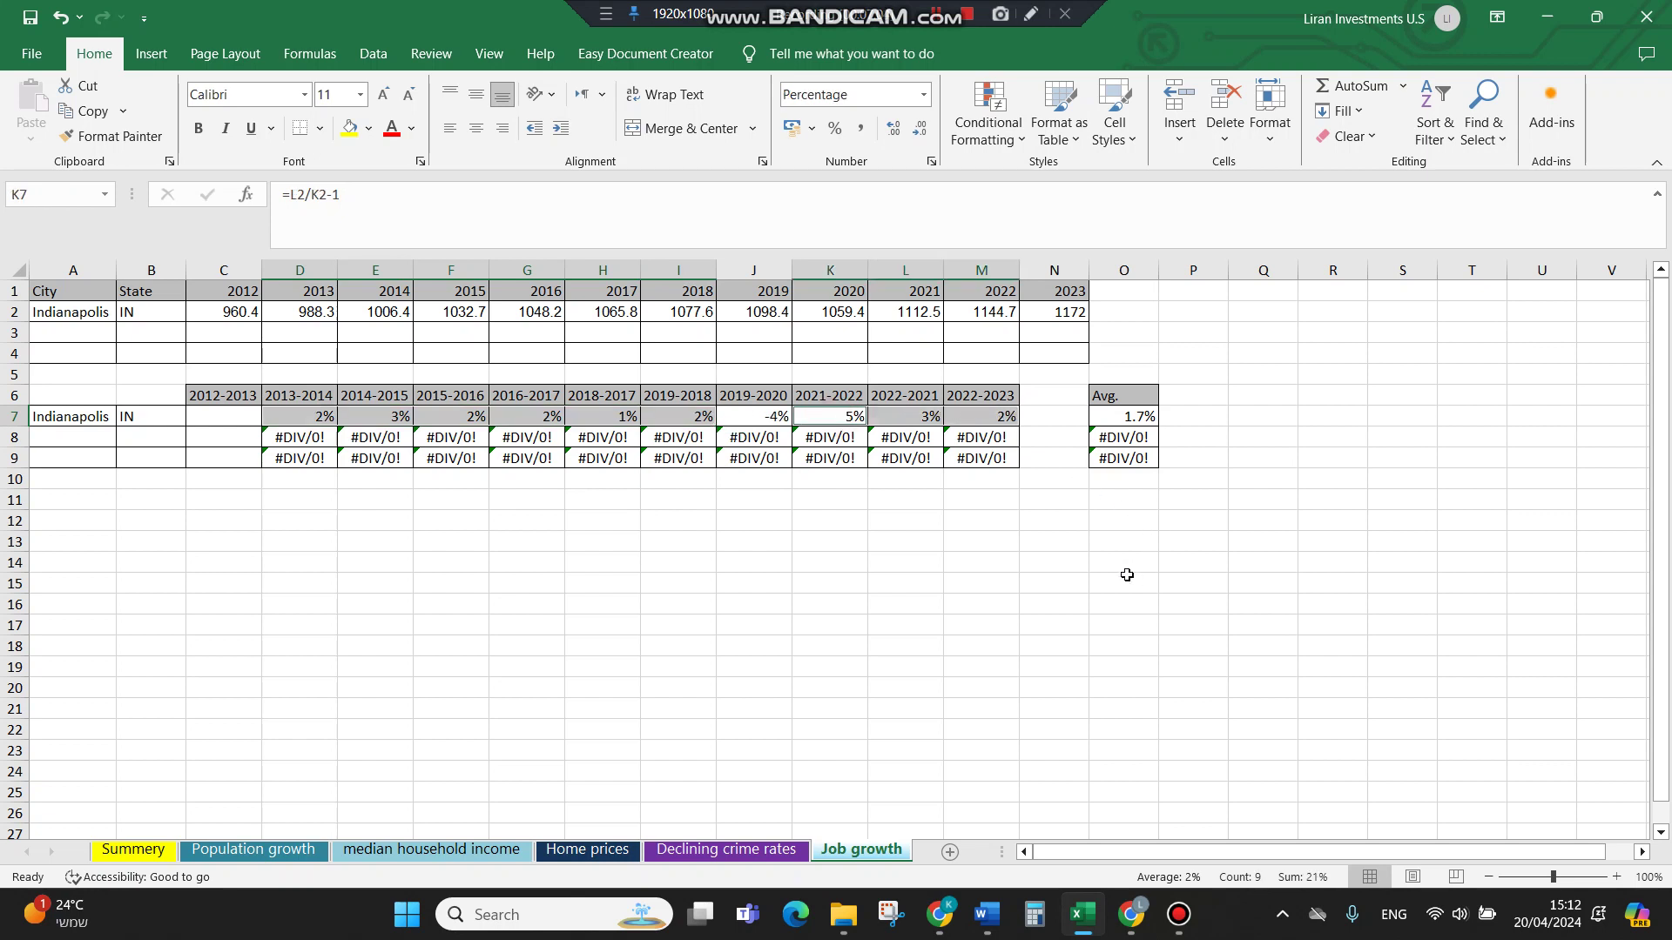
left_click(132, 851)
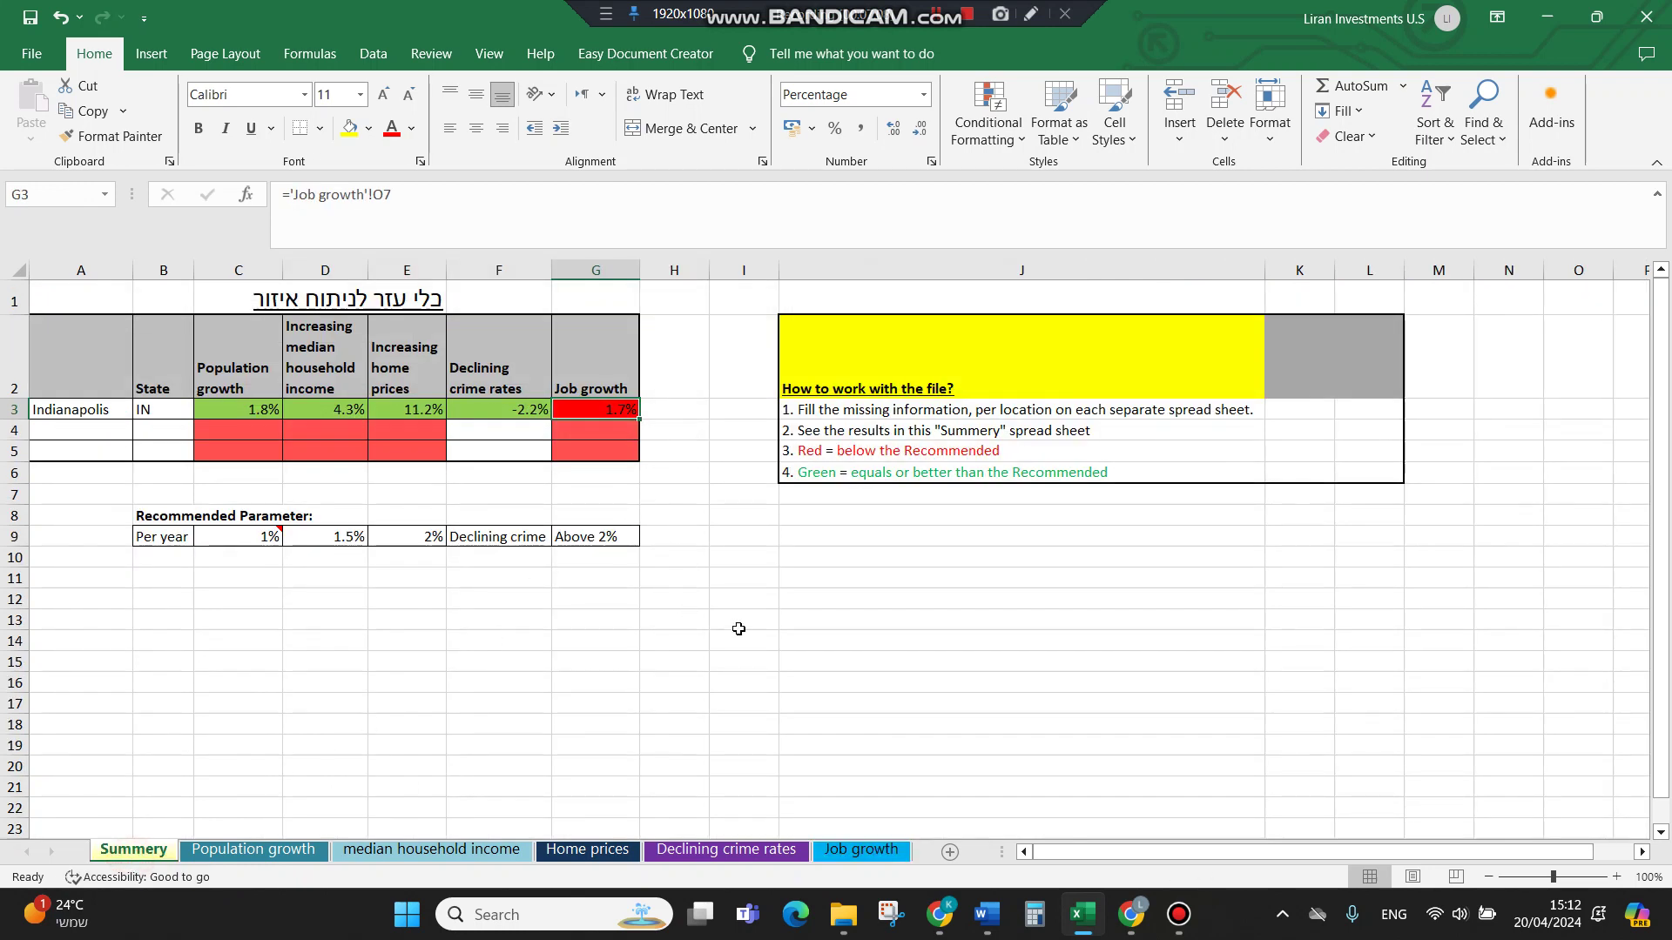